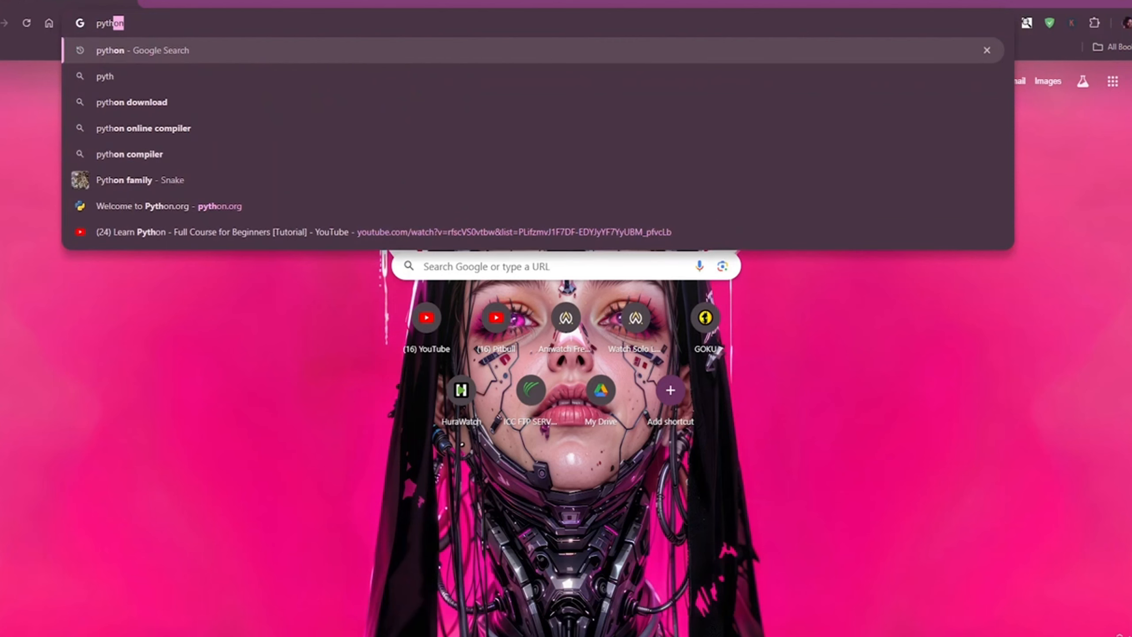
- Search Google for python, open the Welcome to Python.org result and look over the homepage
key(Return)
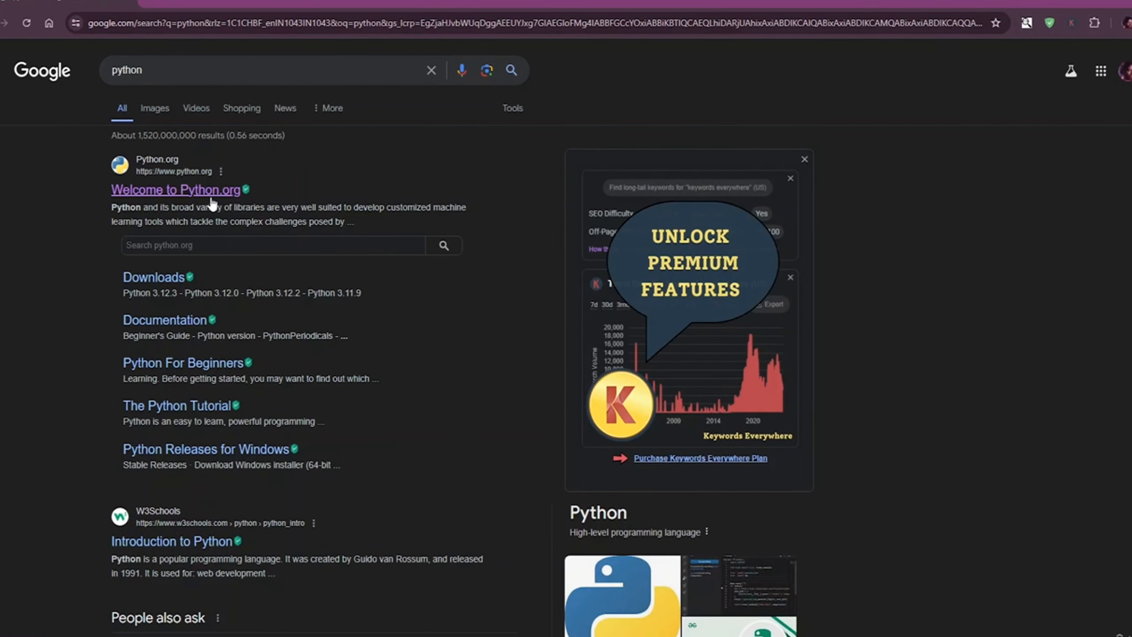
click(211, 195)
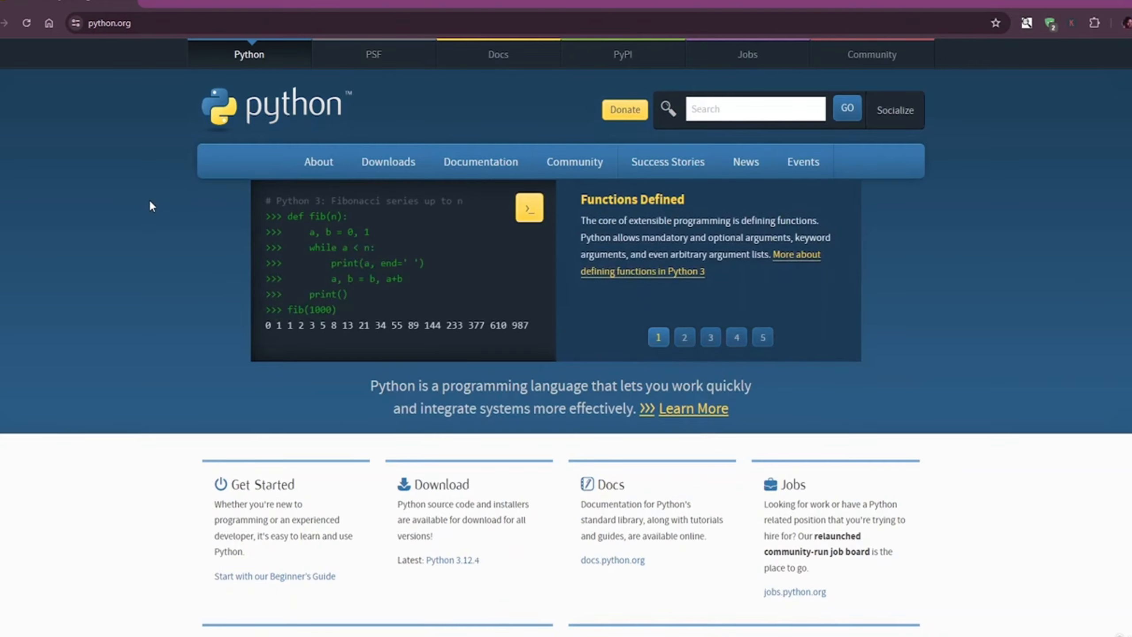
scroll(150, 204, down, 10)
scroll(256, 357, up, 10)
- Open the Python downloads page and download Python 3.12.4 for Windows
mouse_move(320, 182)
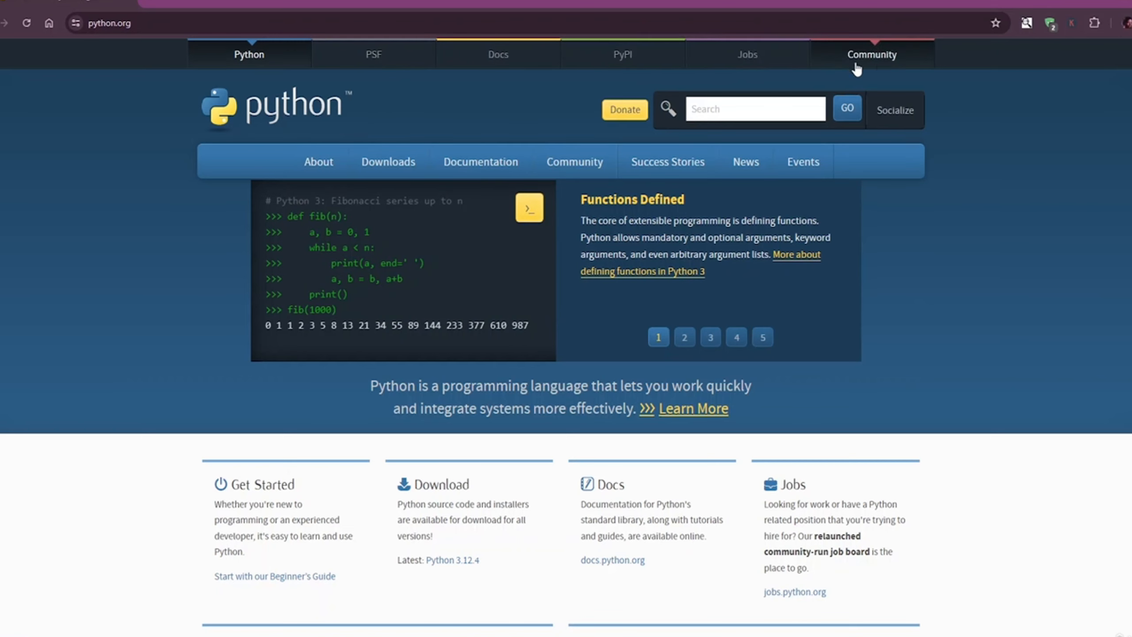
mouse_move(685, 166)
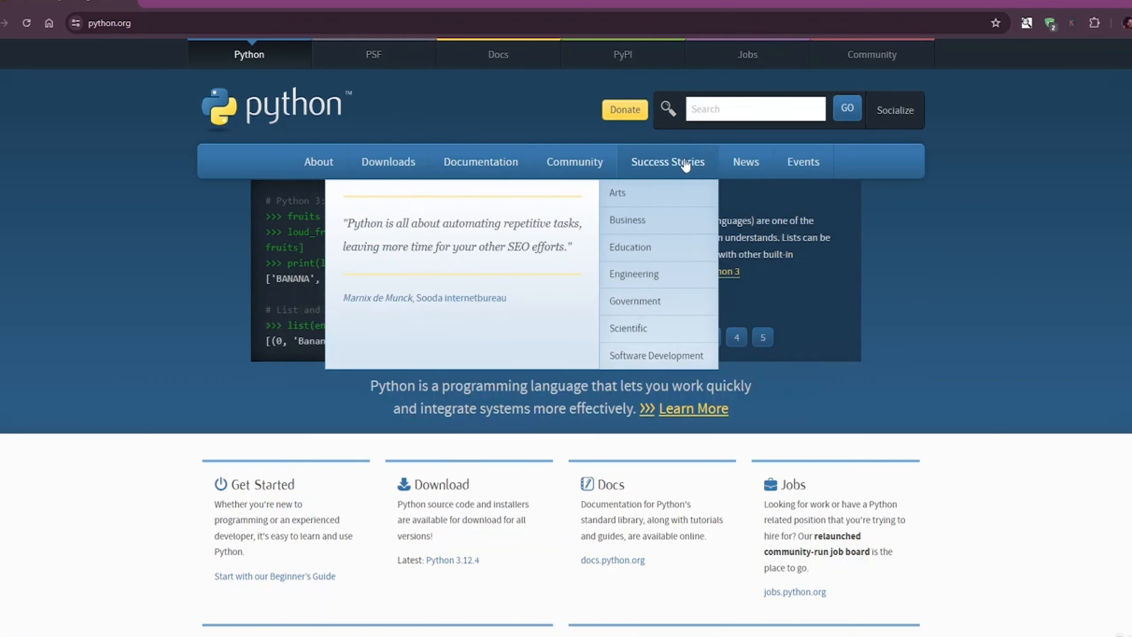
mouse_move(399, 164)
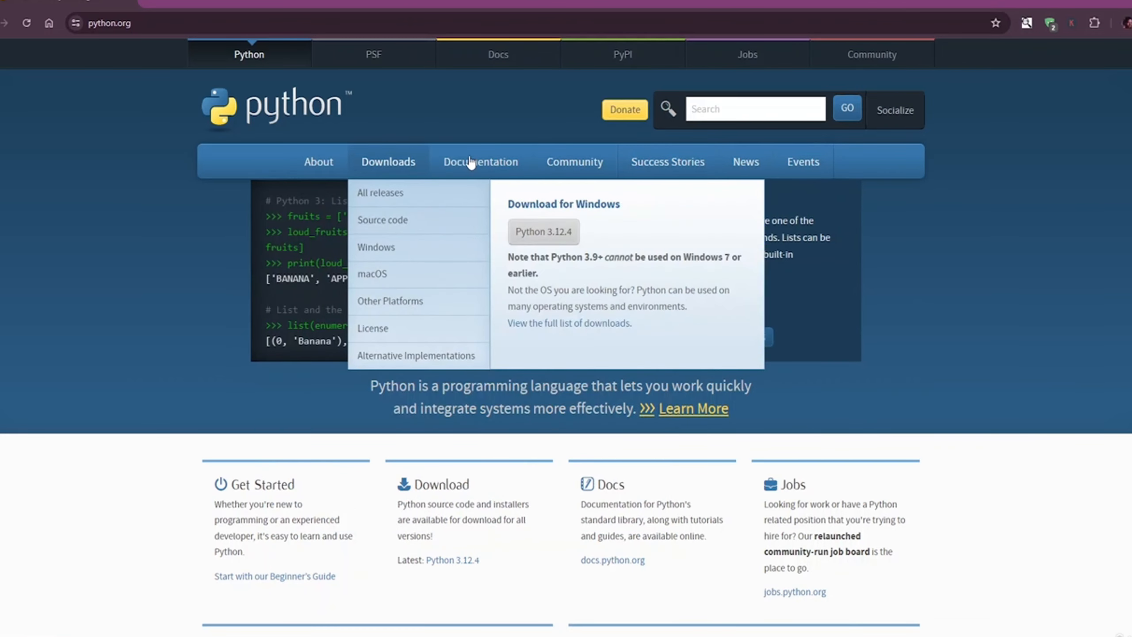
click(398, 164)
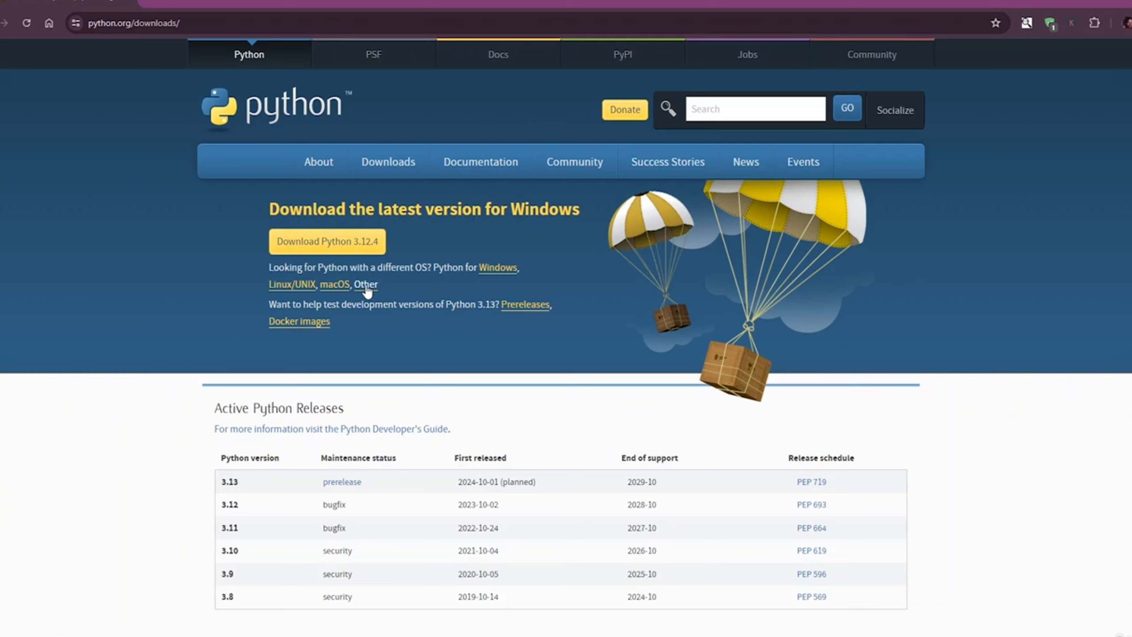
click(314, 244)
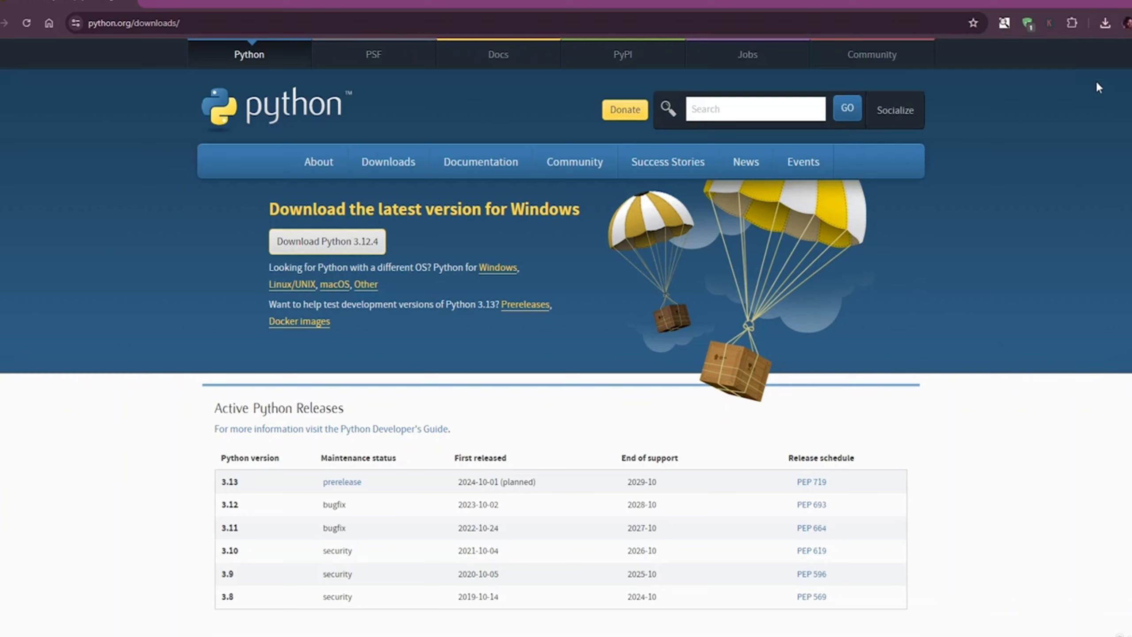
- Search Google for pycharm in a new browser tab
click(147, 4)
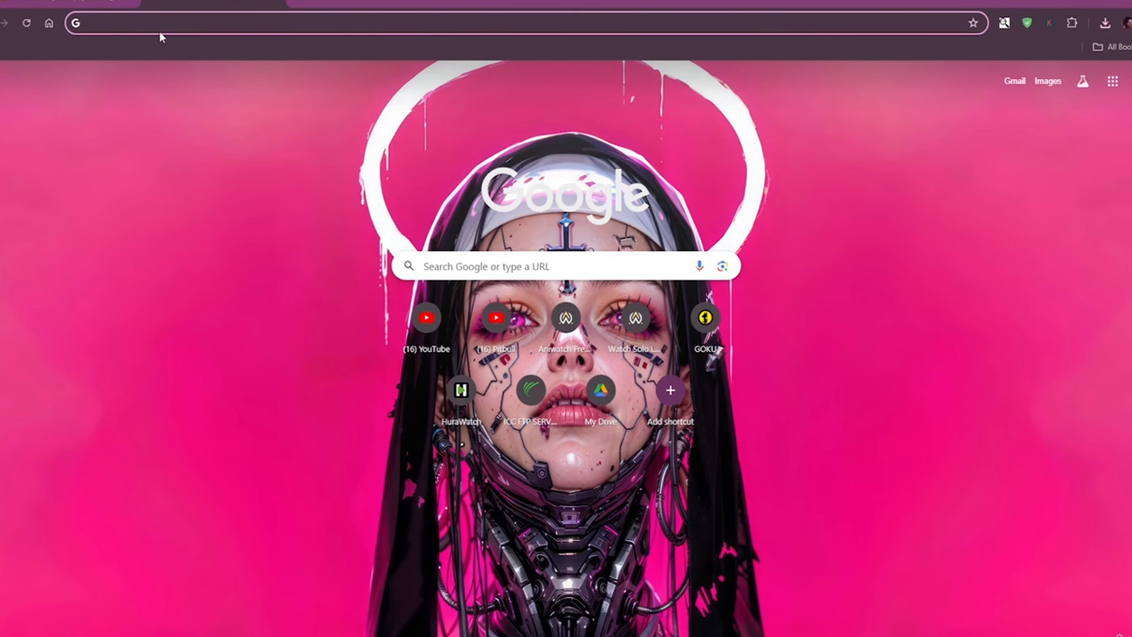
text(pycharm)
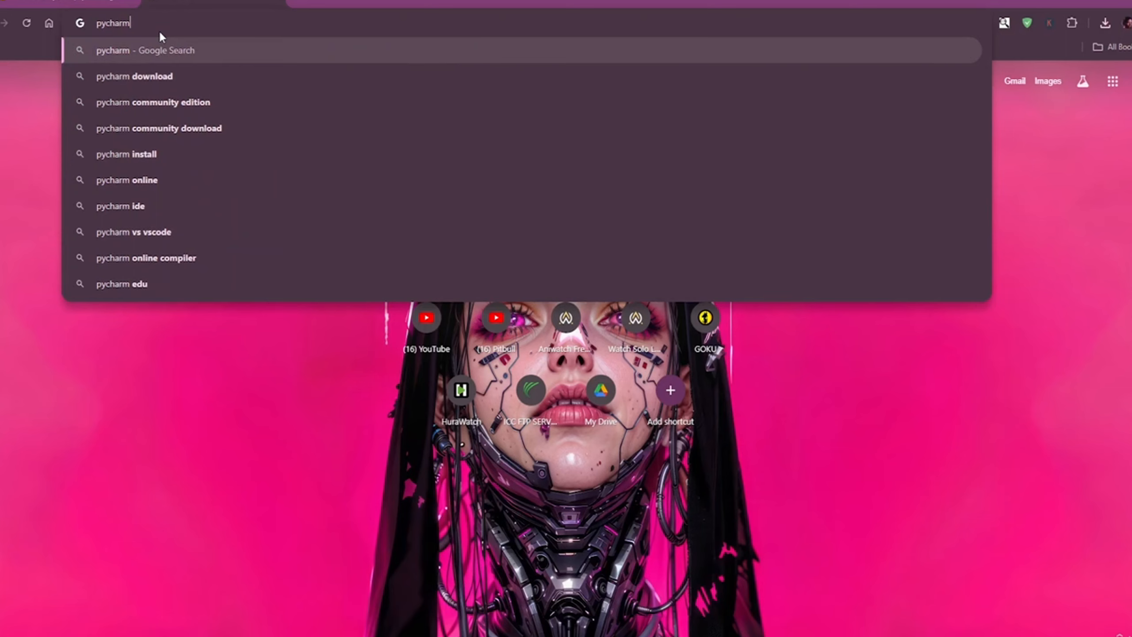
key(Return)
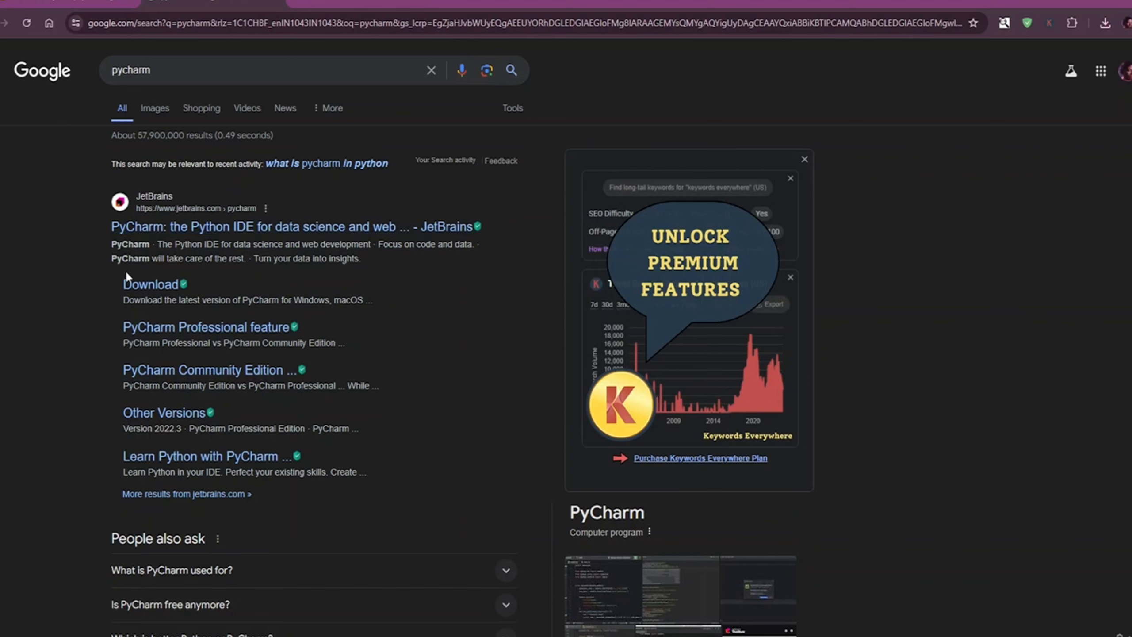
- Open the JetBrains PyCharm product page from the results, look it over and go to its Windows download page
click(198, 230)
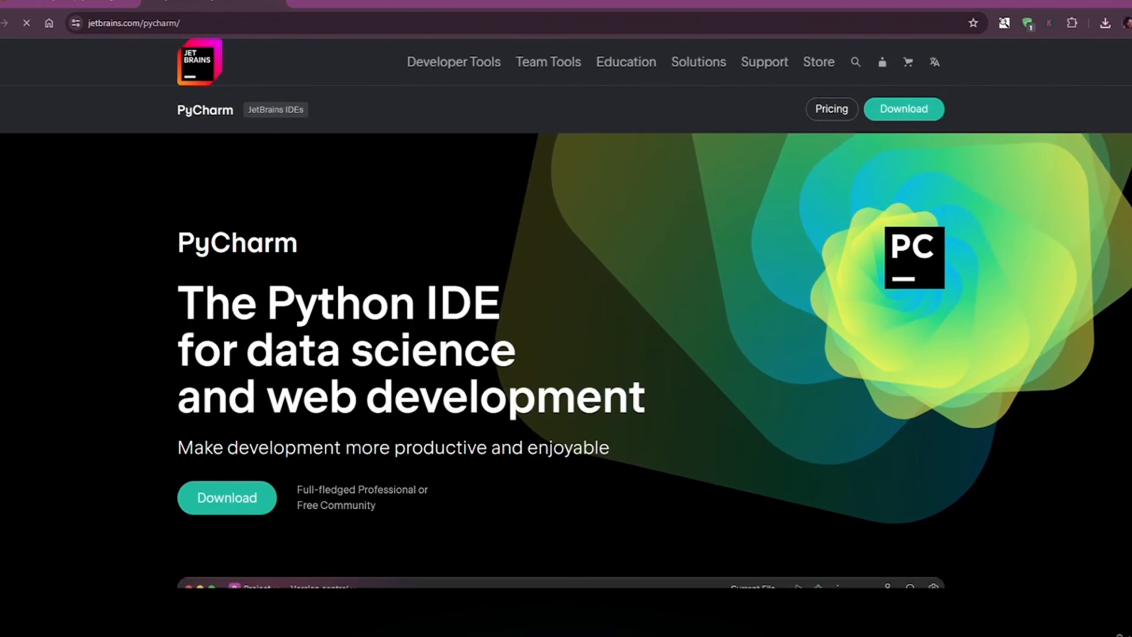
scroll(533, 267, down, 5)
scroll(533, 268, down, 3)
scroll(533, 268, up, 10)
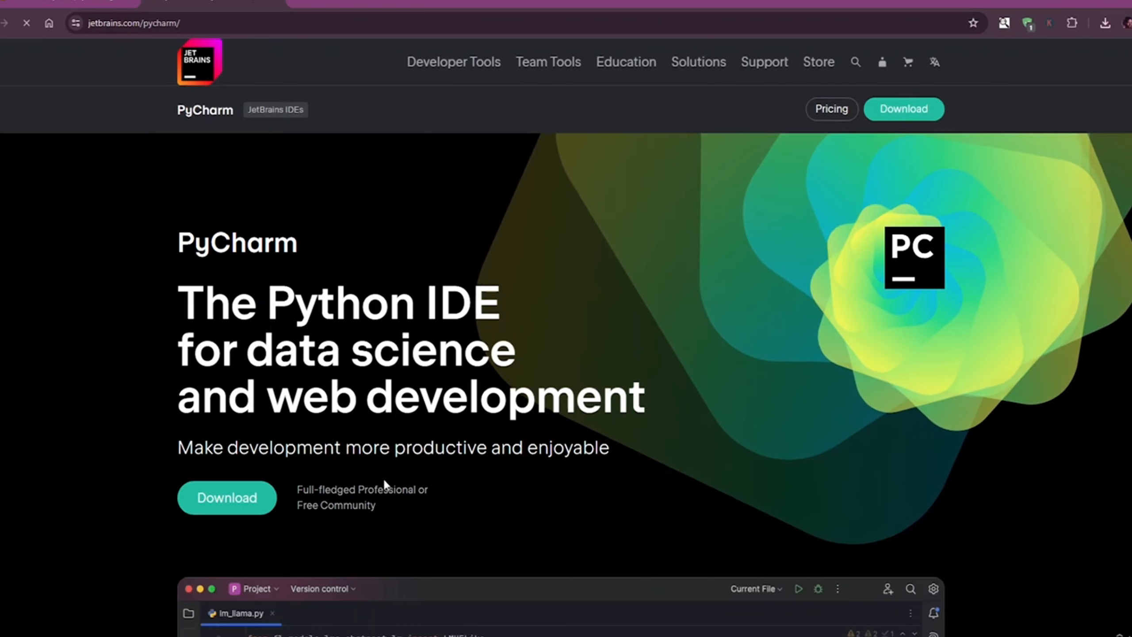
click(245, 500)
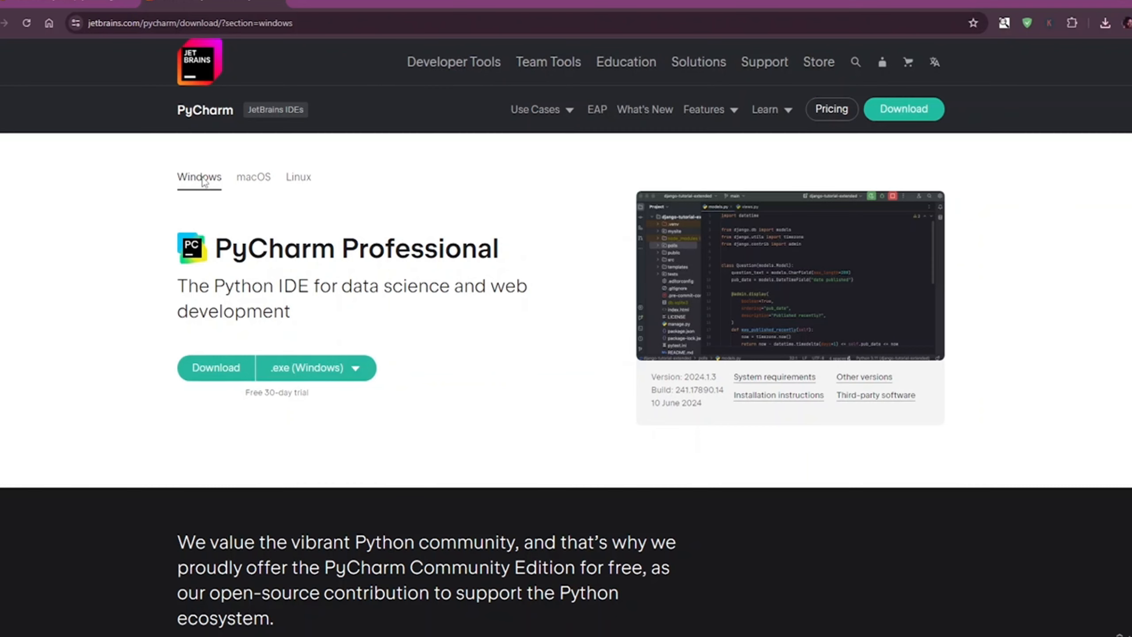
- Open the JetBrains homepage, accept all cookies and look through its content
click(199, 62)
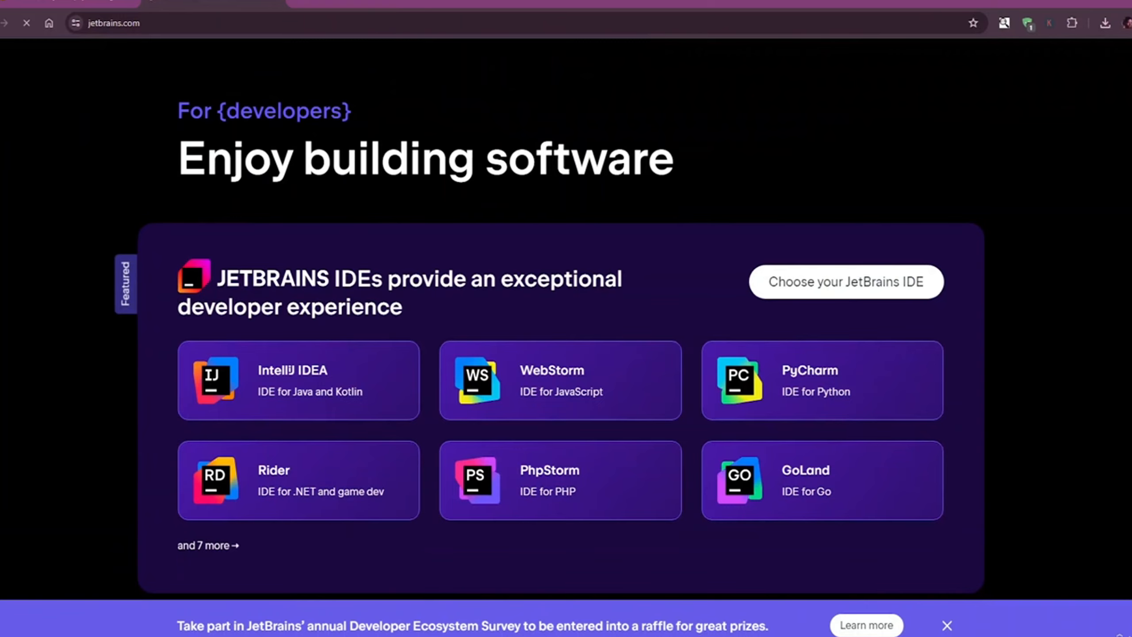
scroll(386, 281, down, 10)
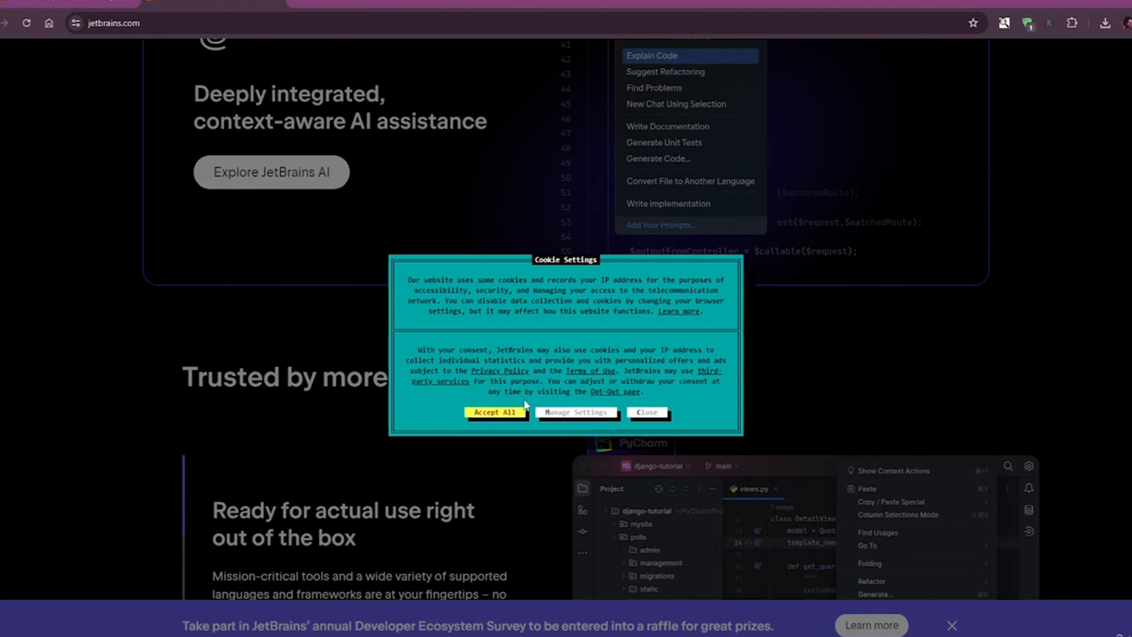
click(484, 411)
scroll(492, 415, down, 3)
scroll(492, 414, down, 9)
scroll(492, 410, up, 20)
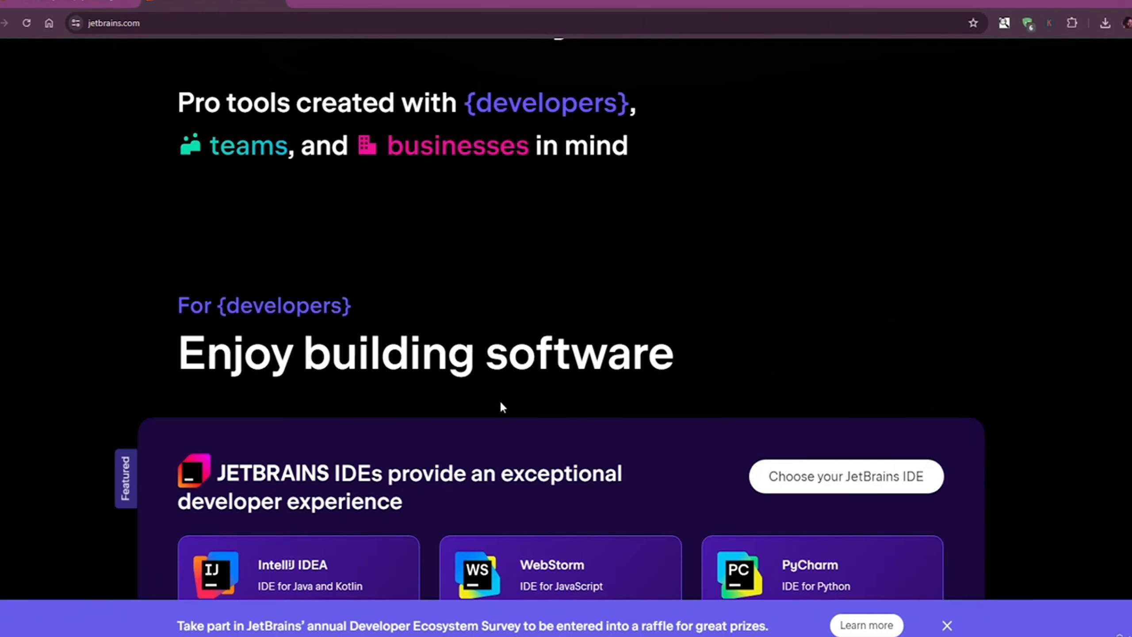
- Return to the Google results for pycharm and change the search to pycharm community download
click(0, 23)
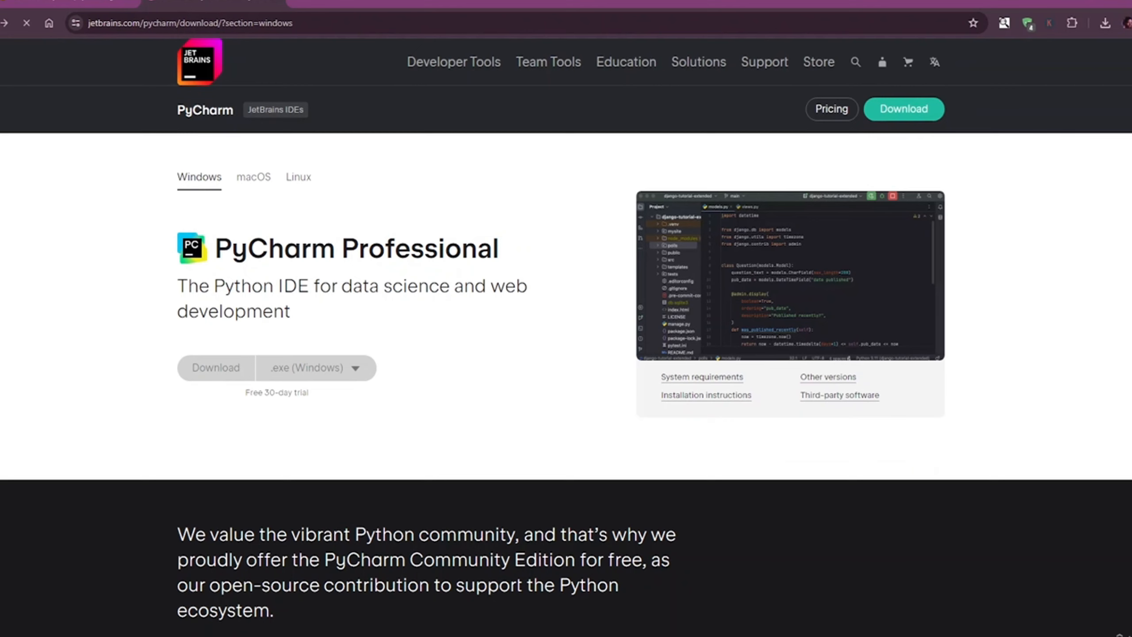
click(0, 22)
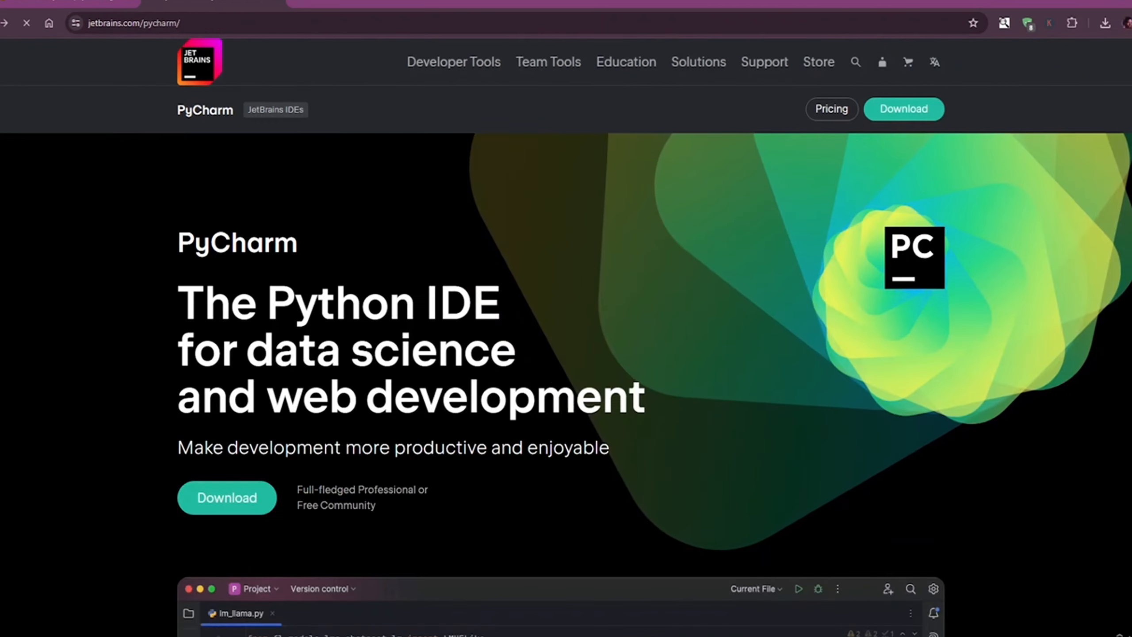
click(0, 23)
scroll(84, 157, down, 5)
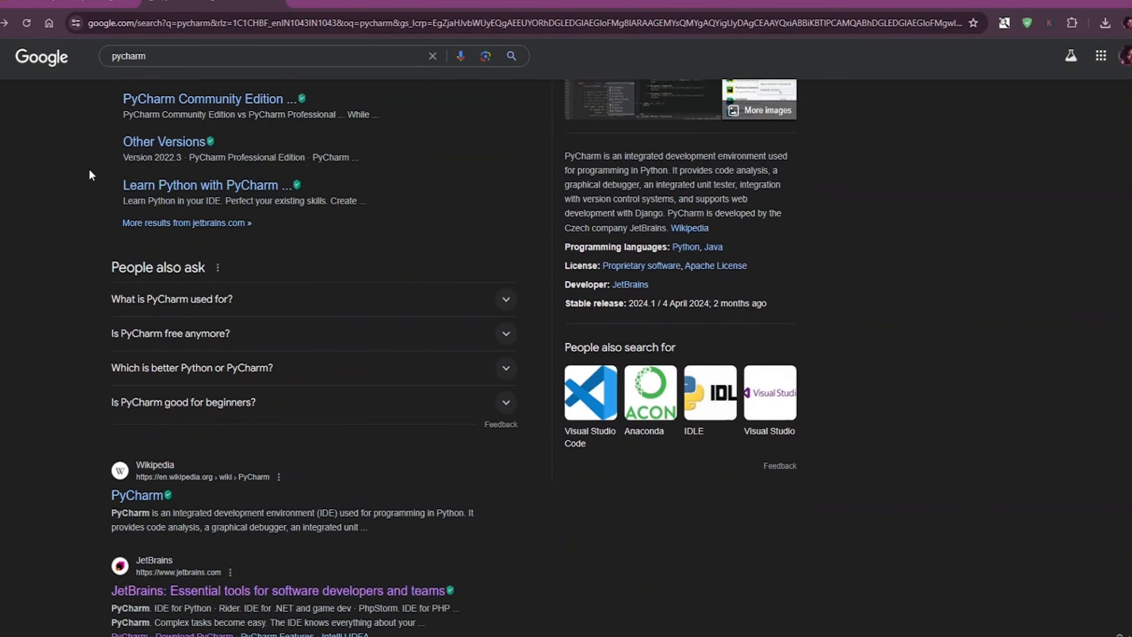
scroll(88, 167, up, 5)
double_click(204, 69)
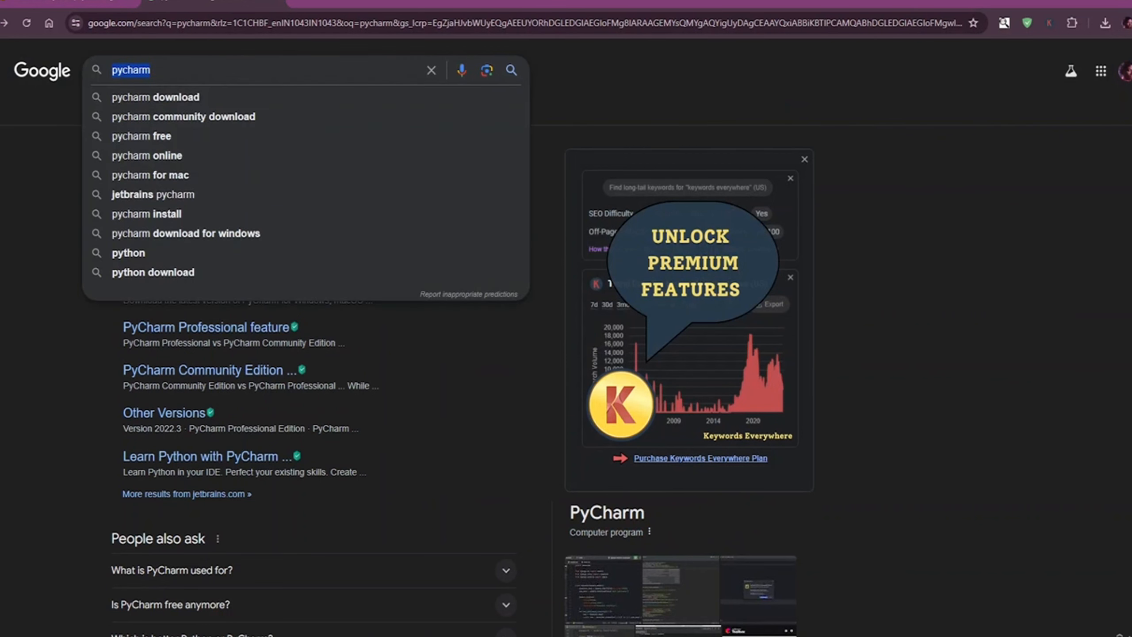
click(234, 120)
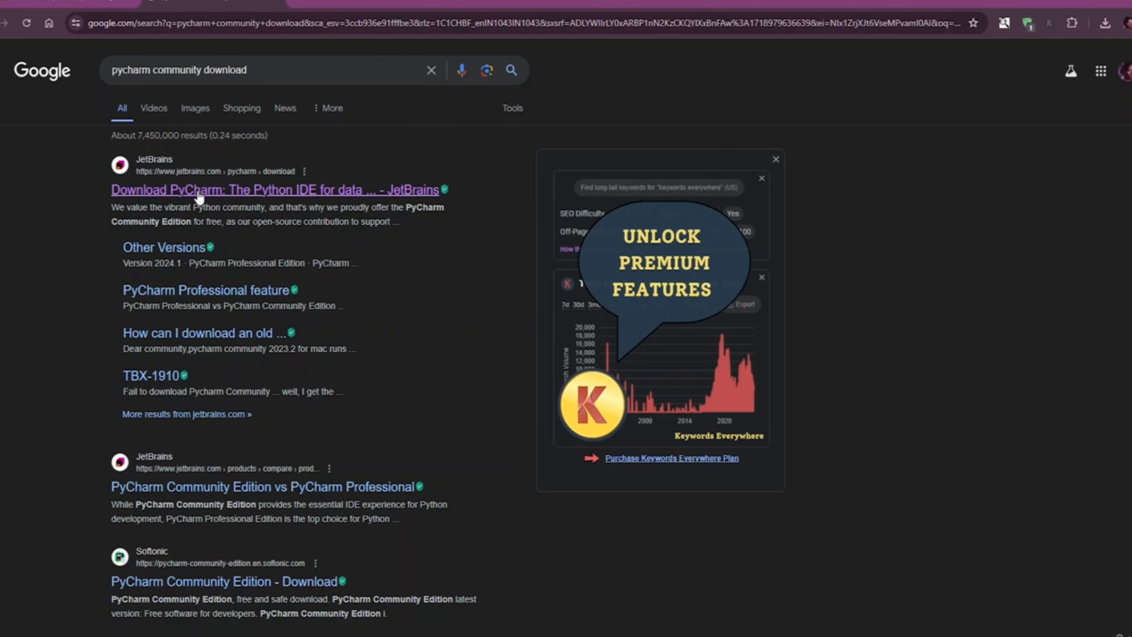
- Open JetBrains' Other Versions page and download the Windows (exe) installer of PyCharm Community Edition 2024.1.3
click(180, 253)
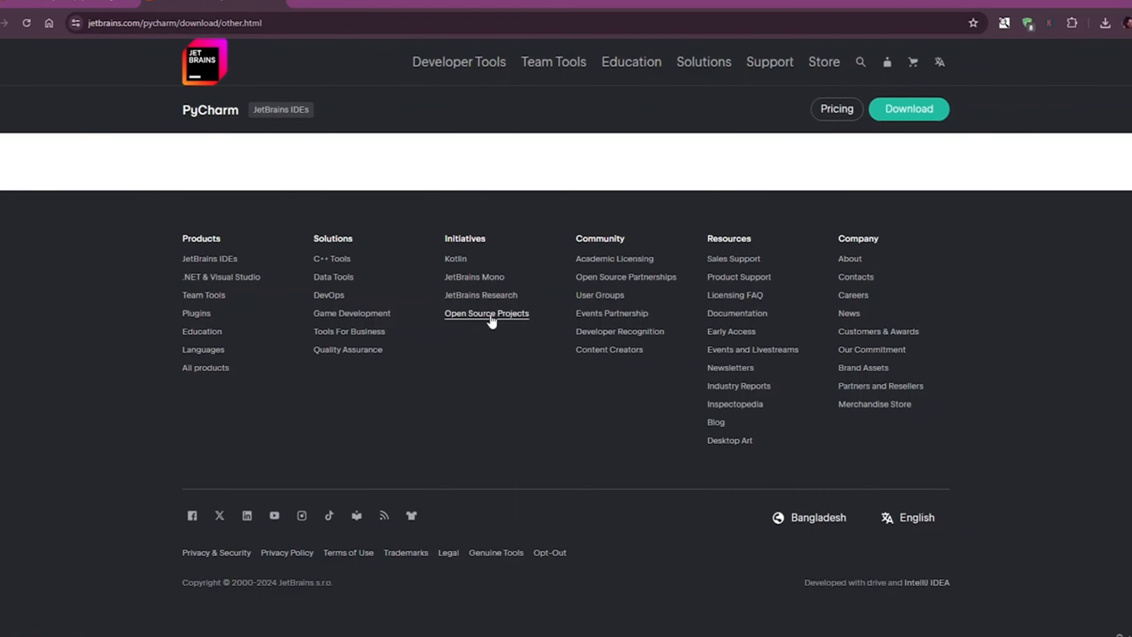
scroll(424, 297, down, 1)
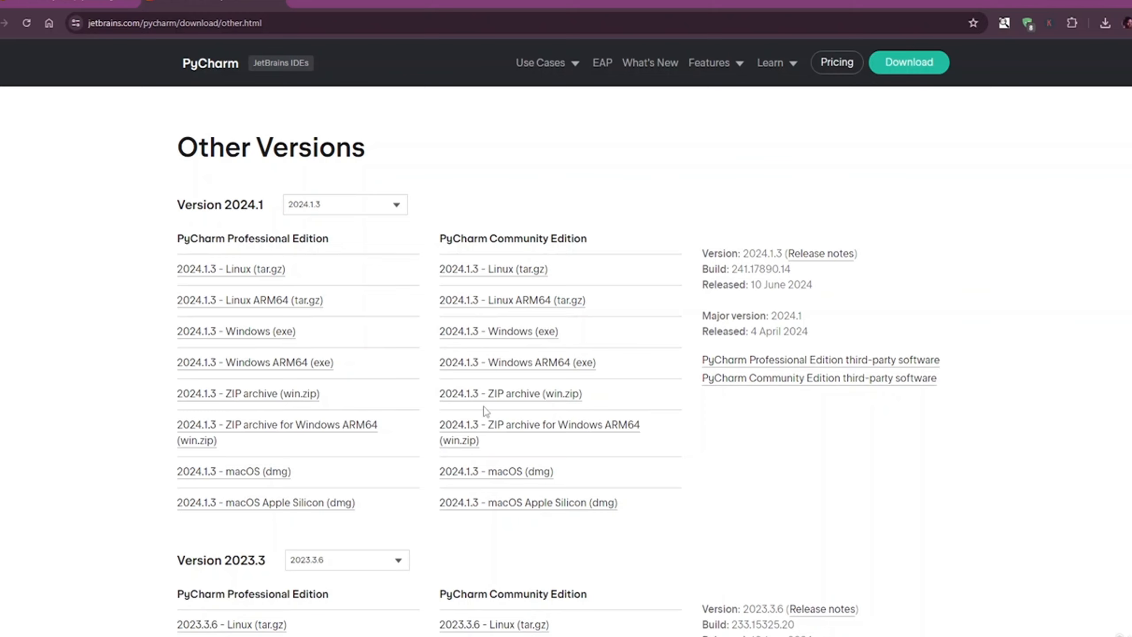
click(497, 339)
click(1106, 22)
click(1057, 216)
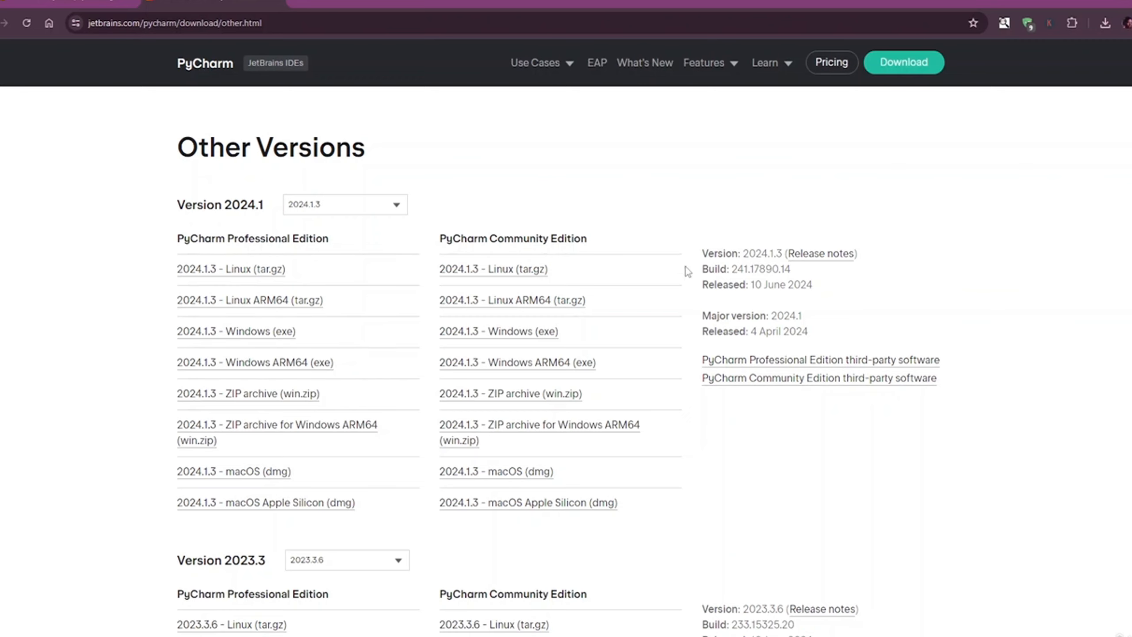
- Show the downloaded PyCharm installer in its folder and launch python-3.12.4-amd64.exe, moving the setup window aside
click(1106, 23)
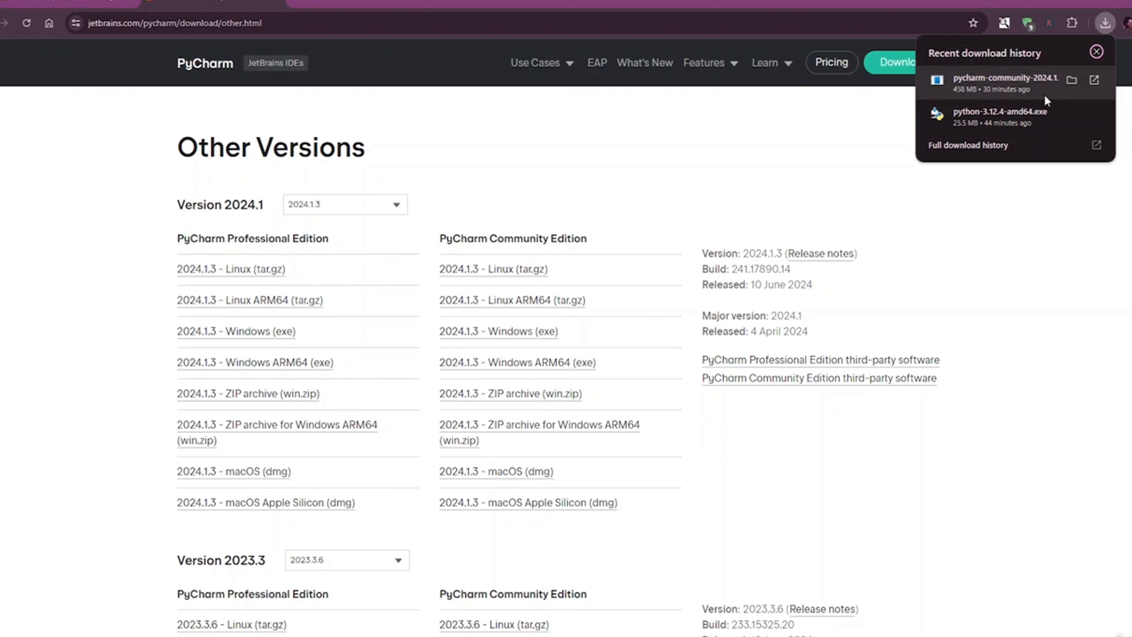
click(1073, 80)
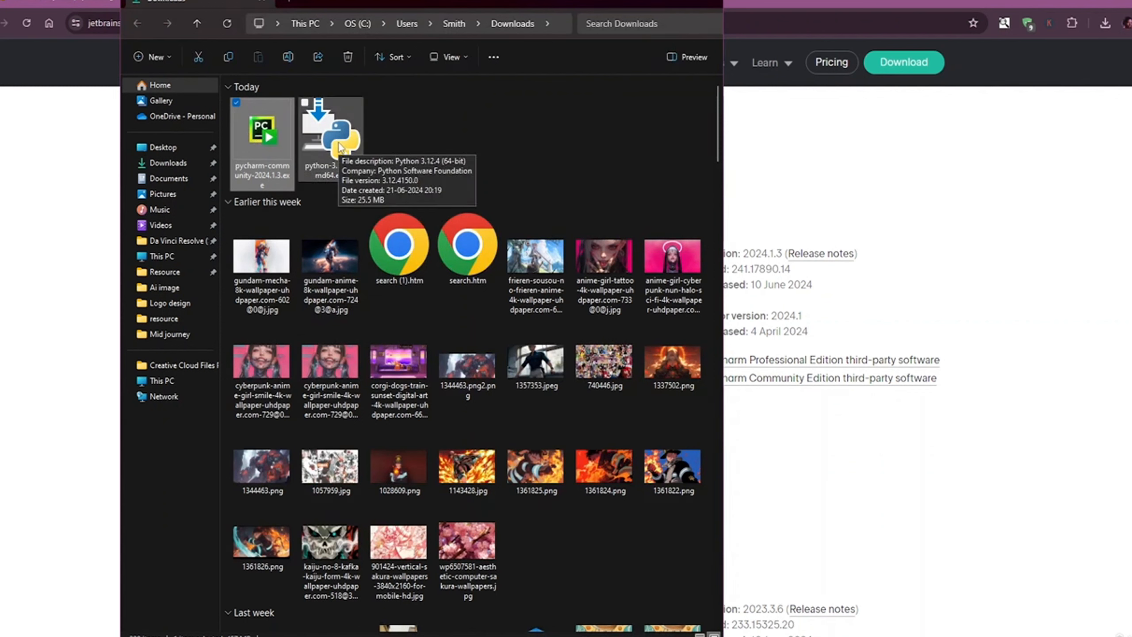
click(339, 148)
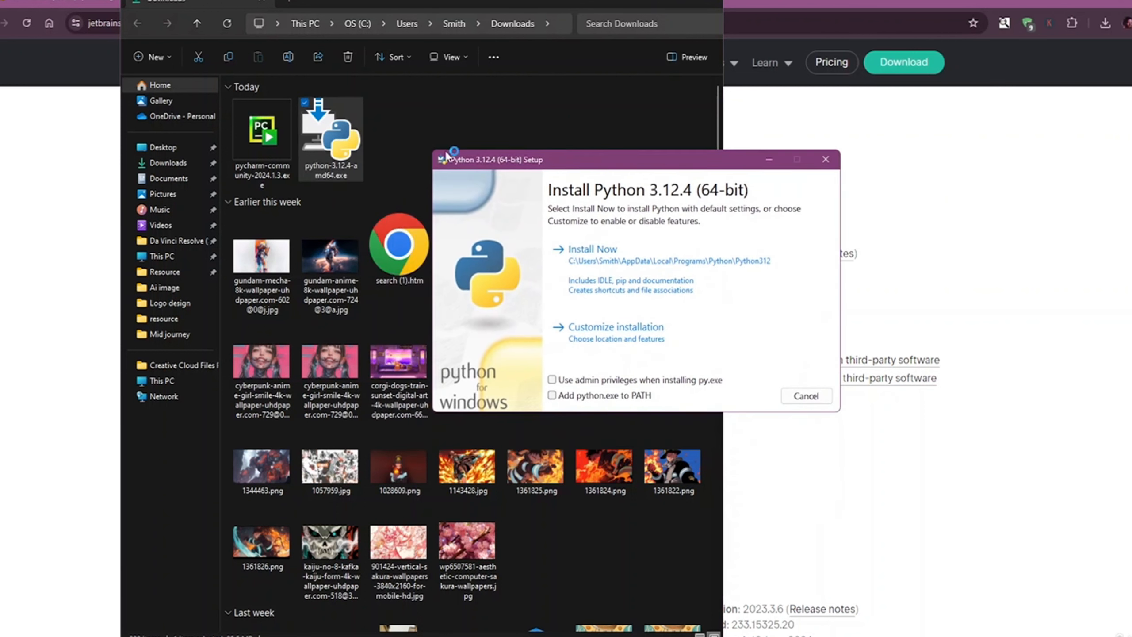
drag(553, 162, 390, 215)
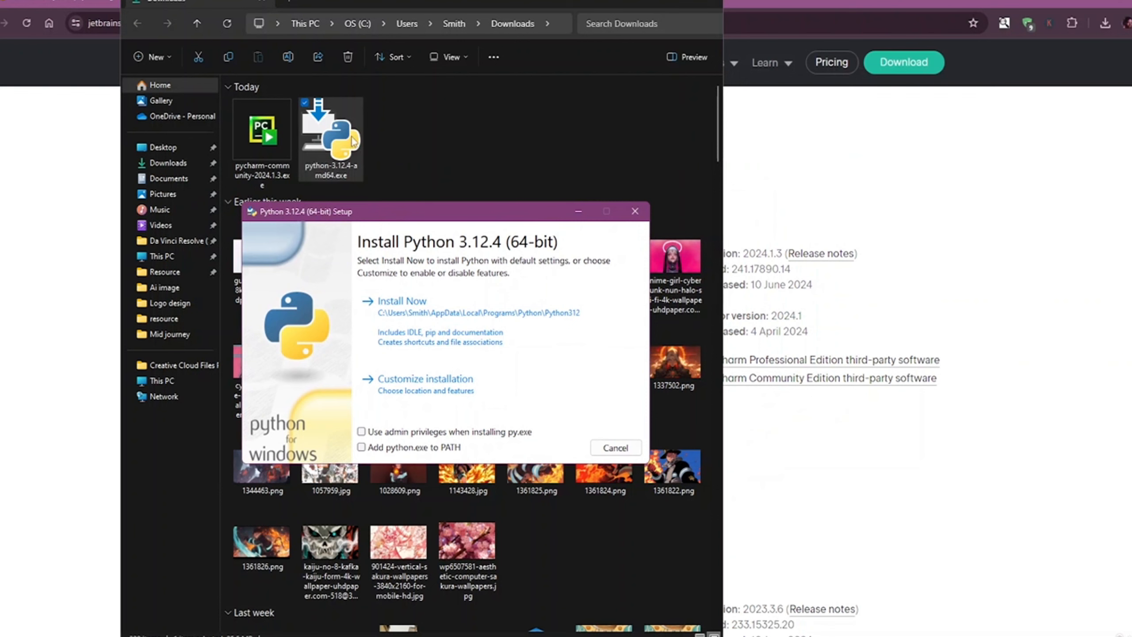
mouse_move(427, 221)
mouse_down()
mouse_move(446, 257)
mouse_move(411, 230)
mouse_up()
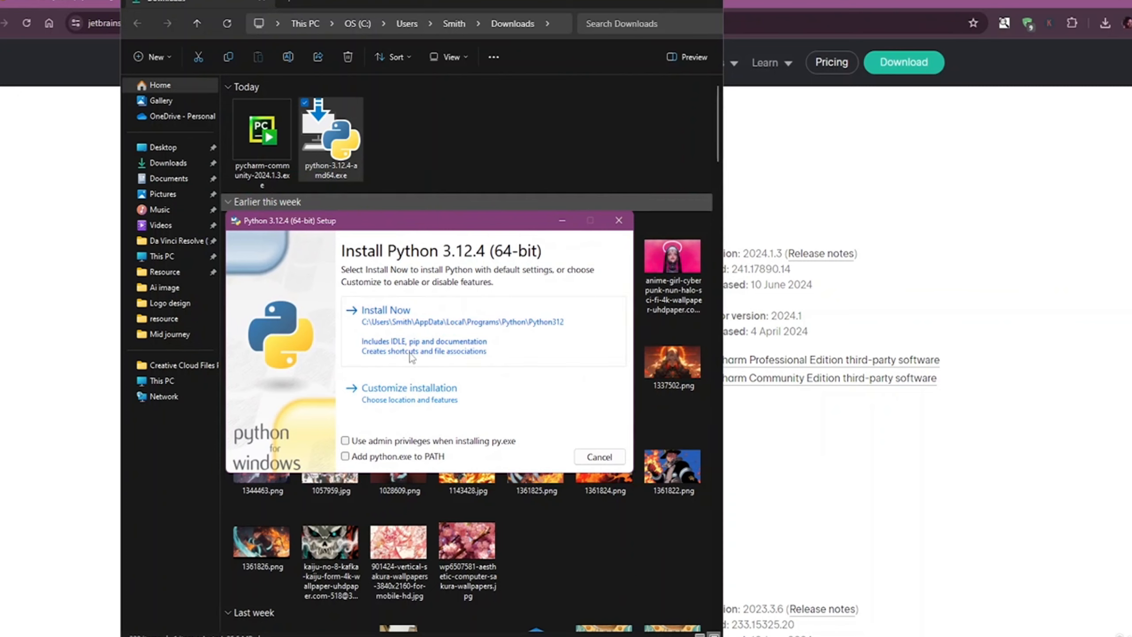
- Install Python 3.12.4 with the default settings and close the setup when it finishes
click(396, 330)
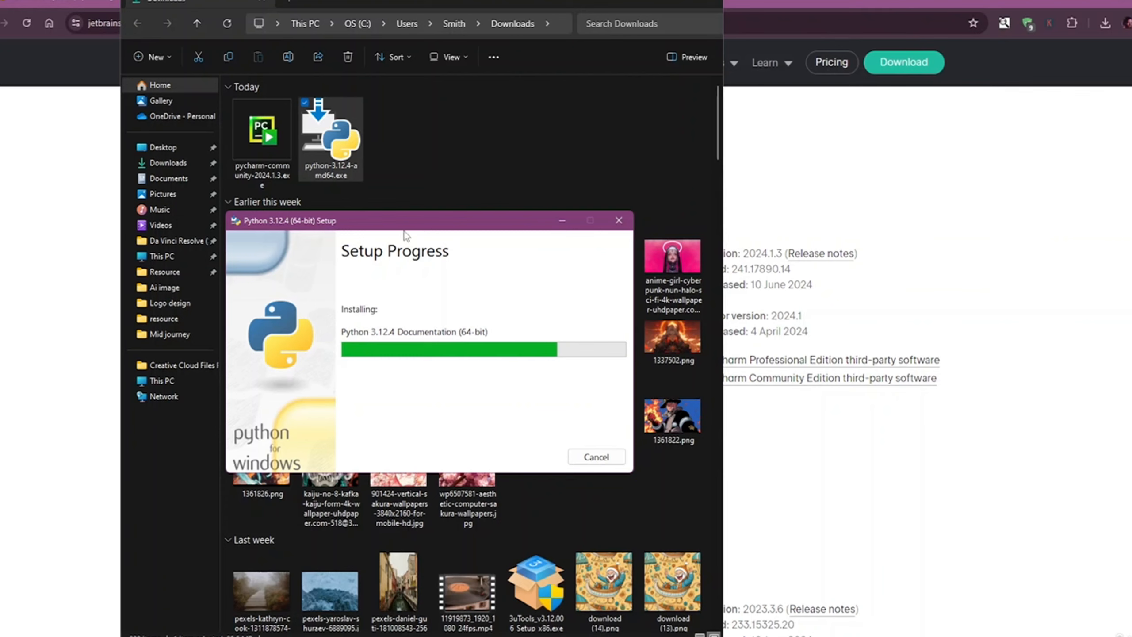
drag(403, 225, 414, 220)
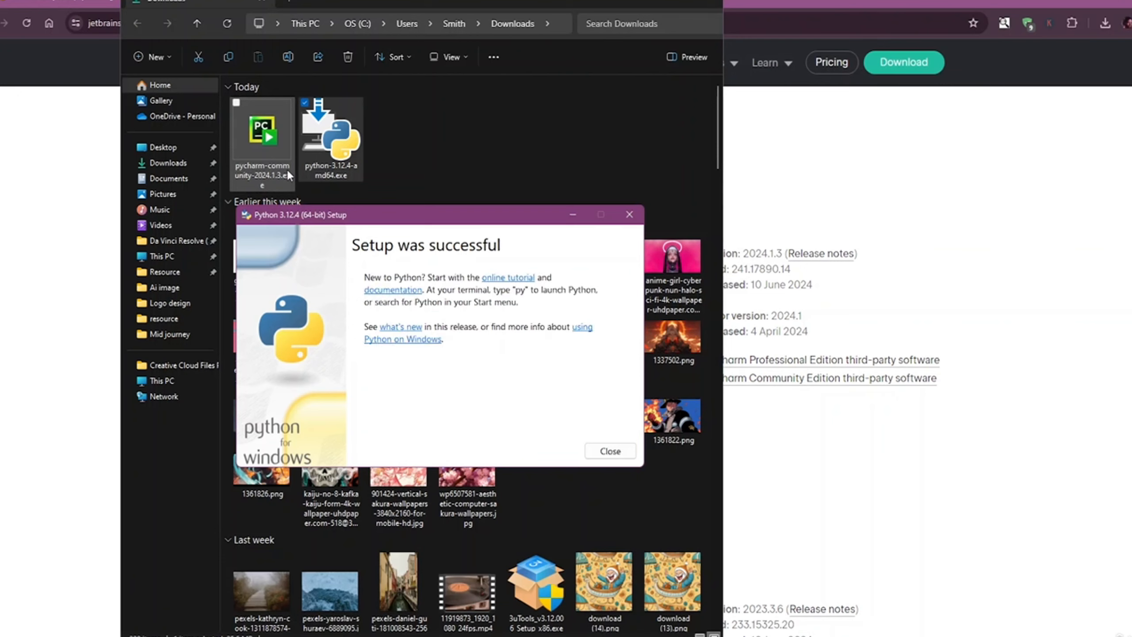
click(619, 454)
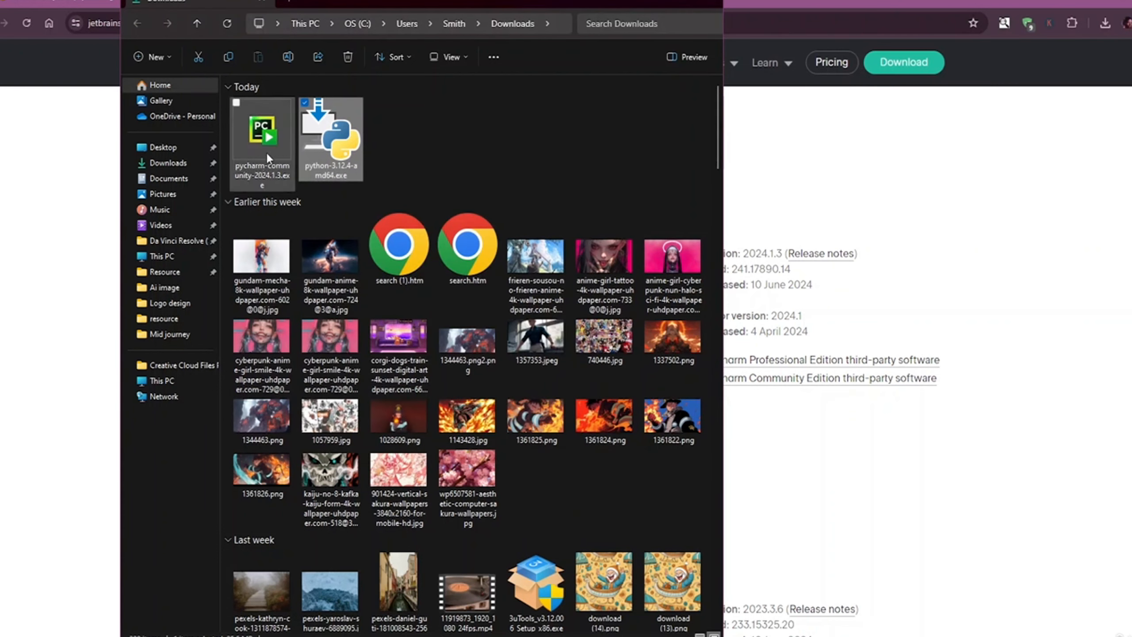
- Launch the pycharm-community-2024.1.3 installer and accept the default destination folder to reach the installation options
double_click(270, 156)
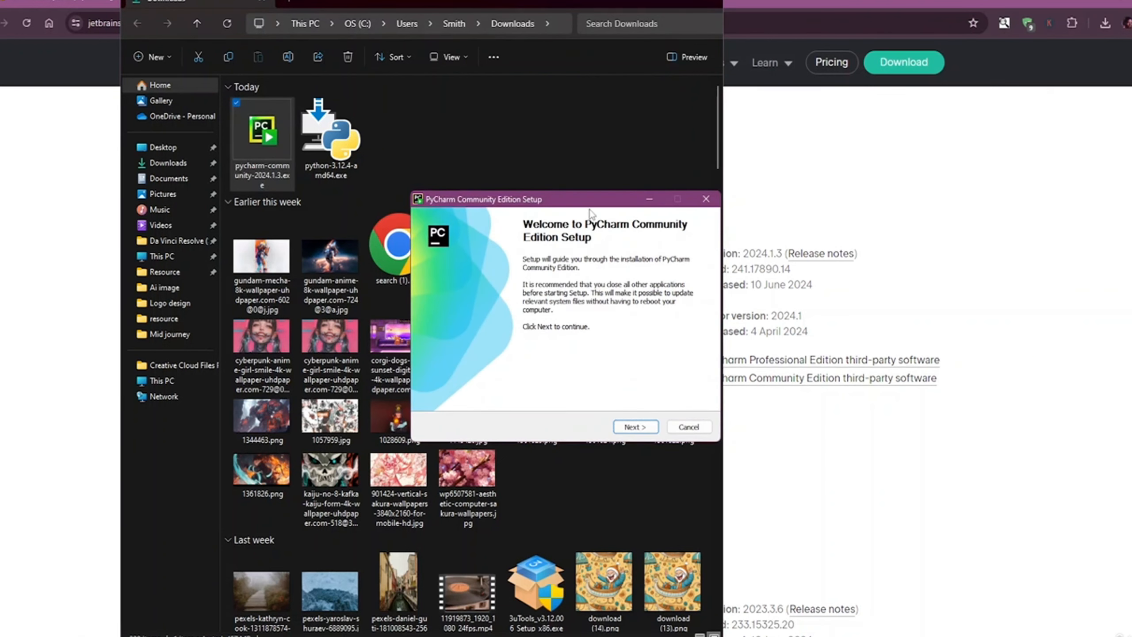
click(636, 427)
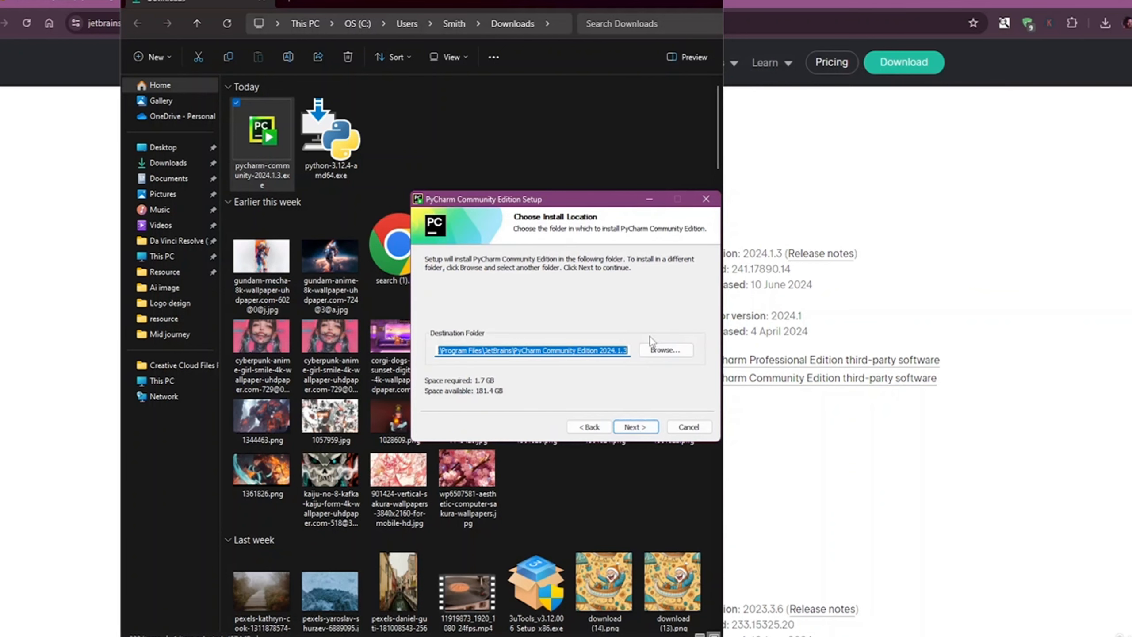
click(636, 426)
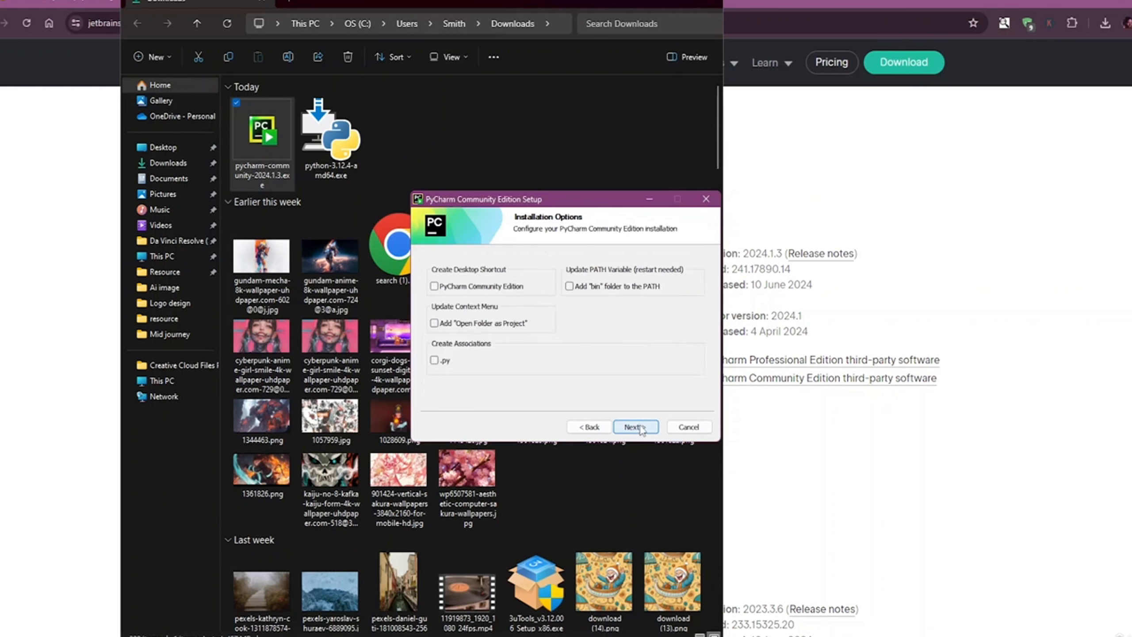
- Add a desktop shortcut for PyCharm Community Edition and start the installation, minimizing the Downloads folder window while it runs
click(440, 288)
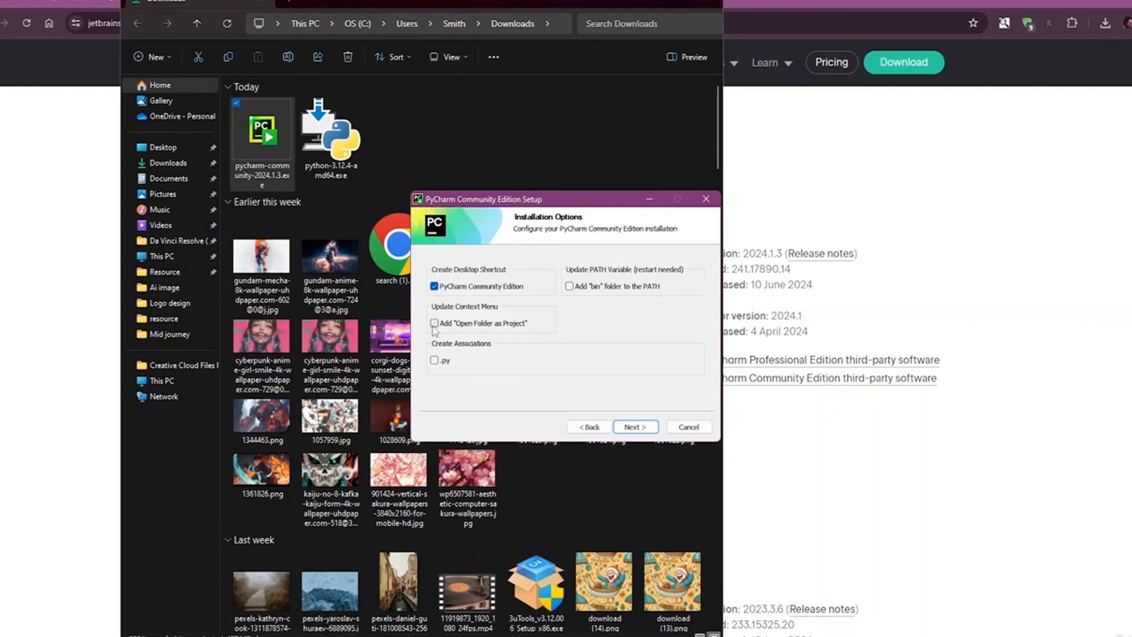
click(636, 427)
click(636, 427)
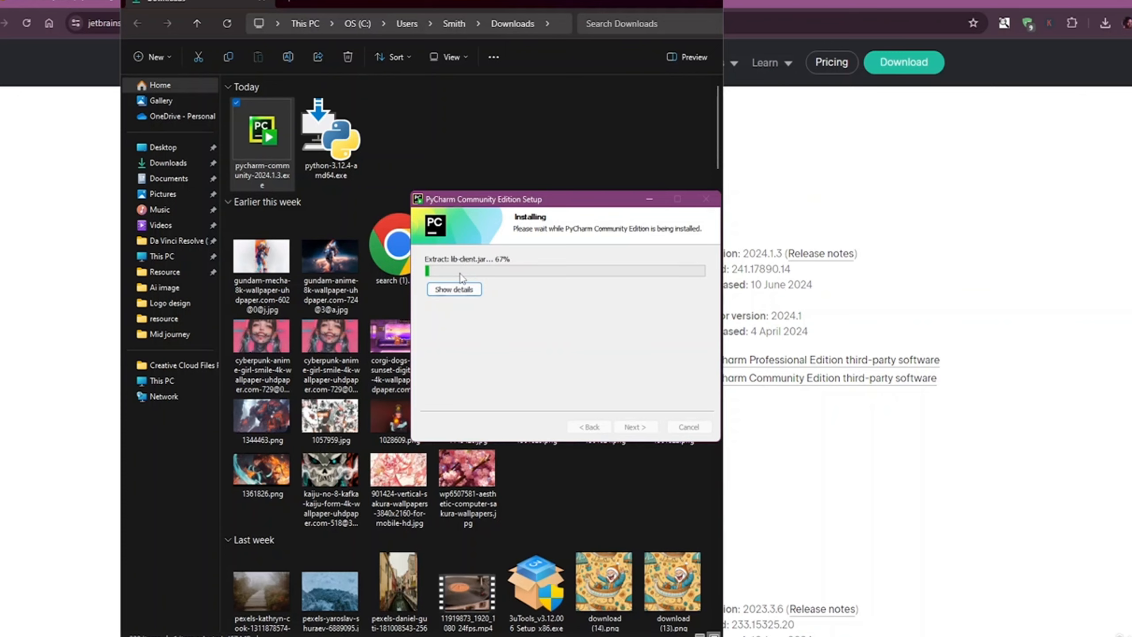
click(655, 4)
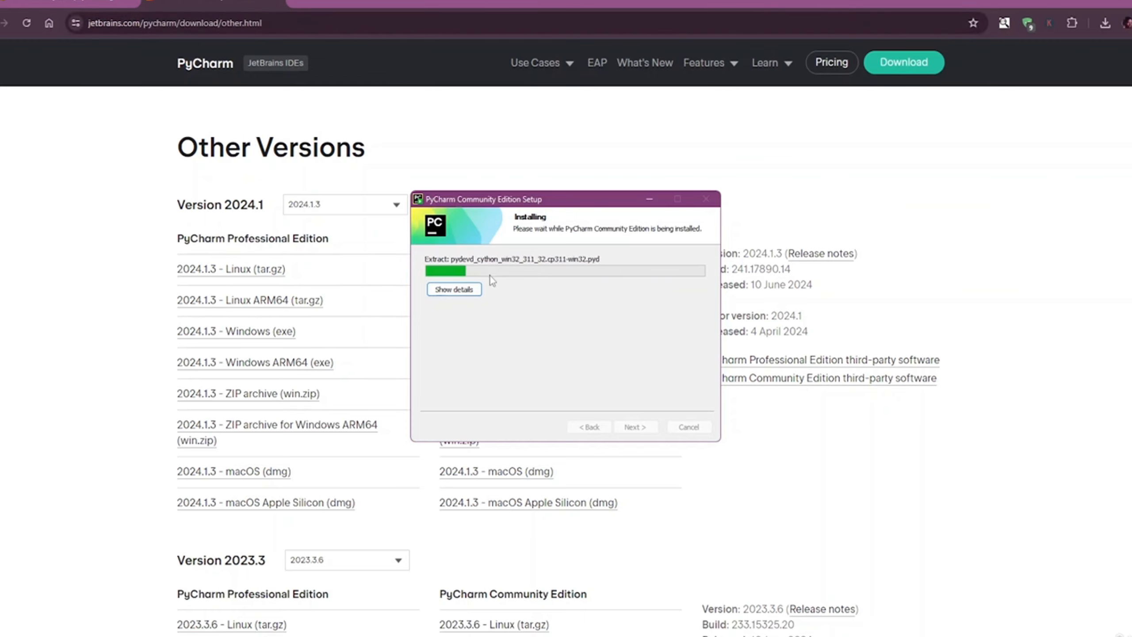
click(465, 293)
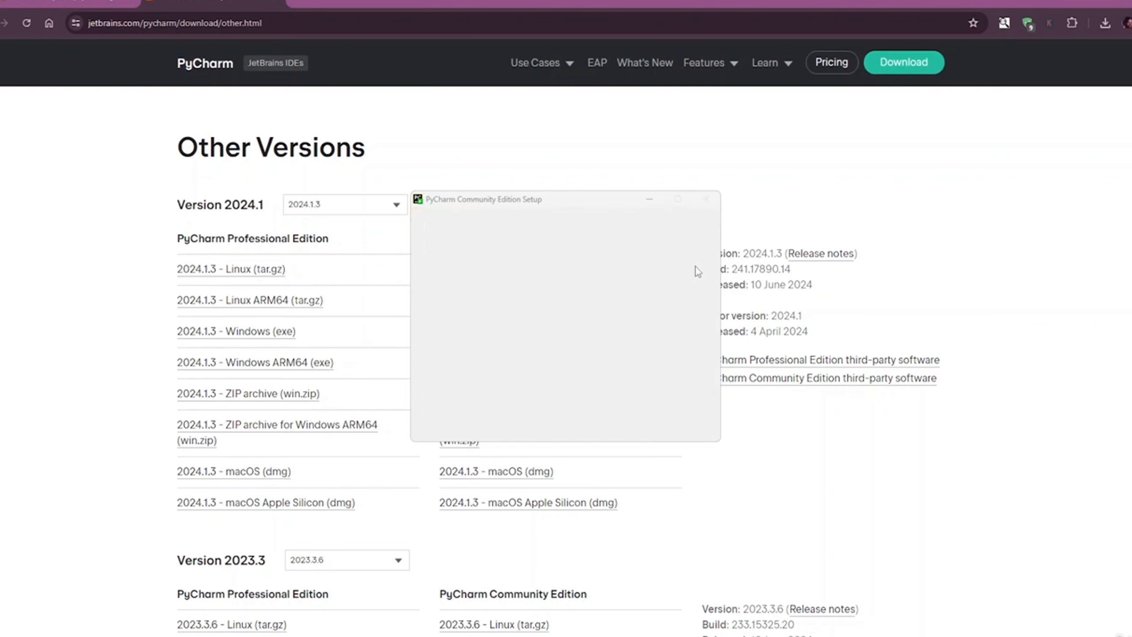
- Finish the setup with Run PyCharm Community Edition enabled, and enable screen reader support when prompted
click(527, 308)
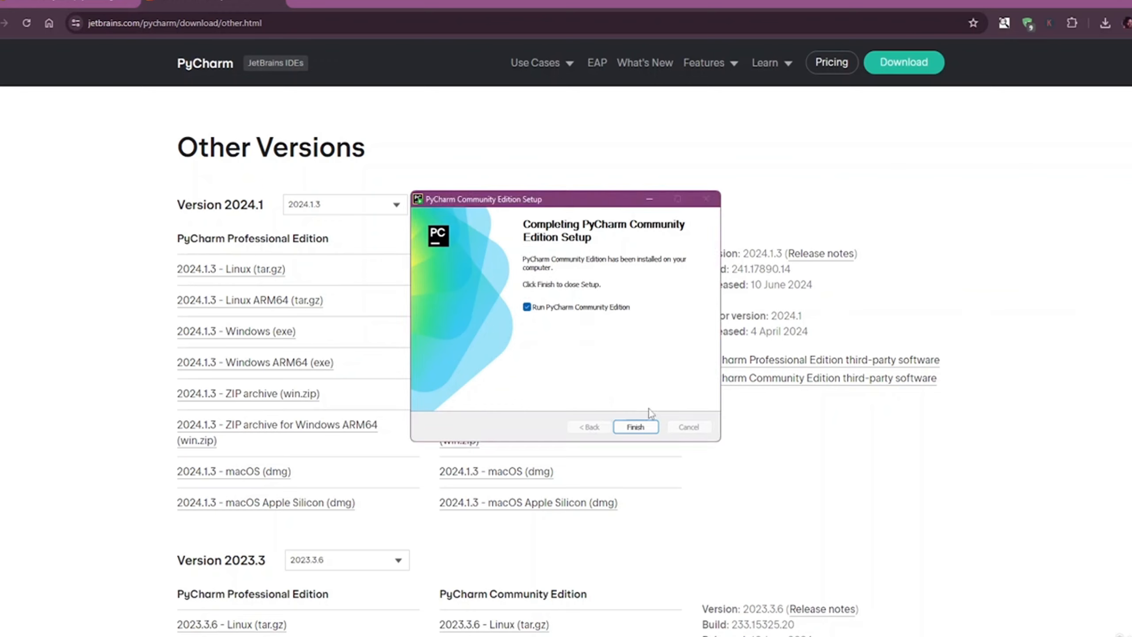
click(645, 427)
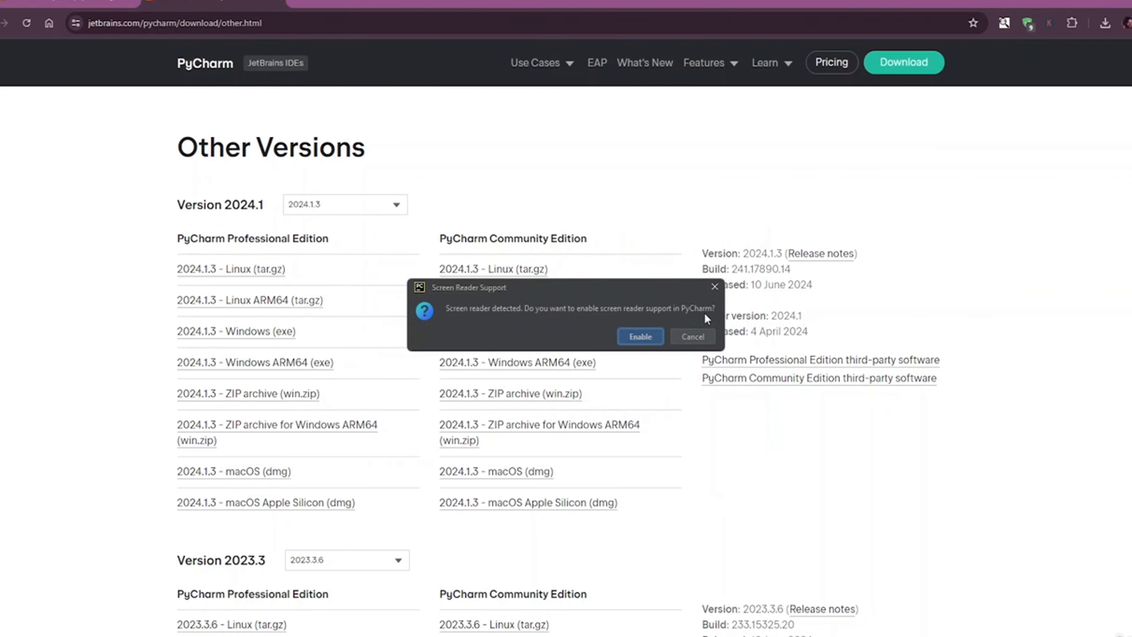
click(630, 342)
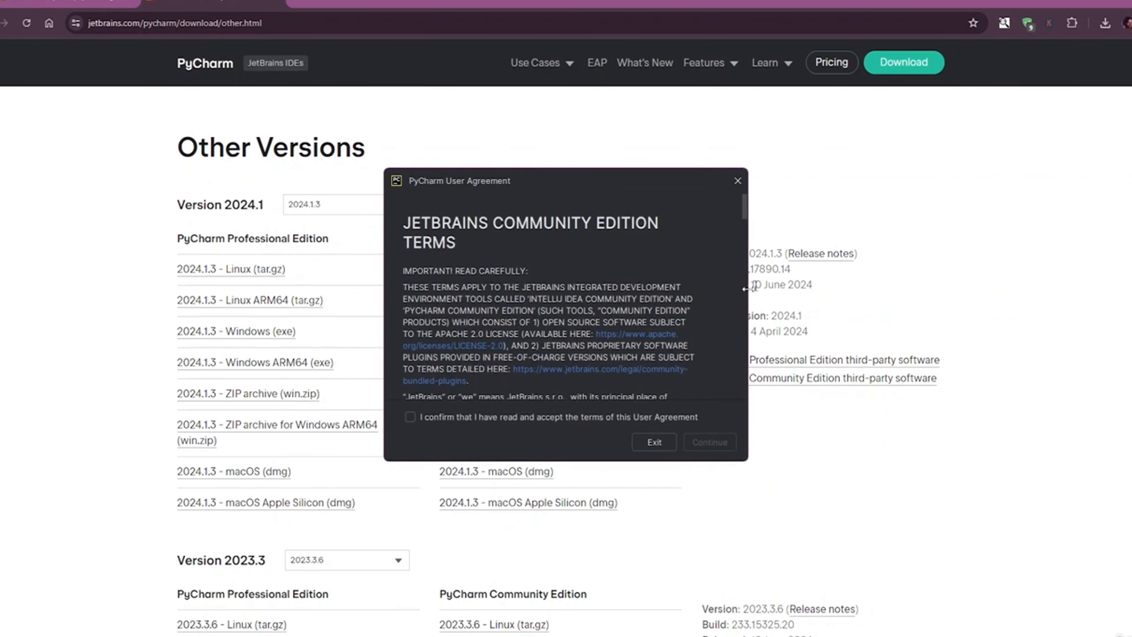
- Accept the PyCharm User Agreement and decline sending anonymous statistics
click(410, 419)
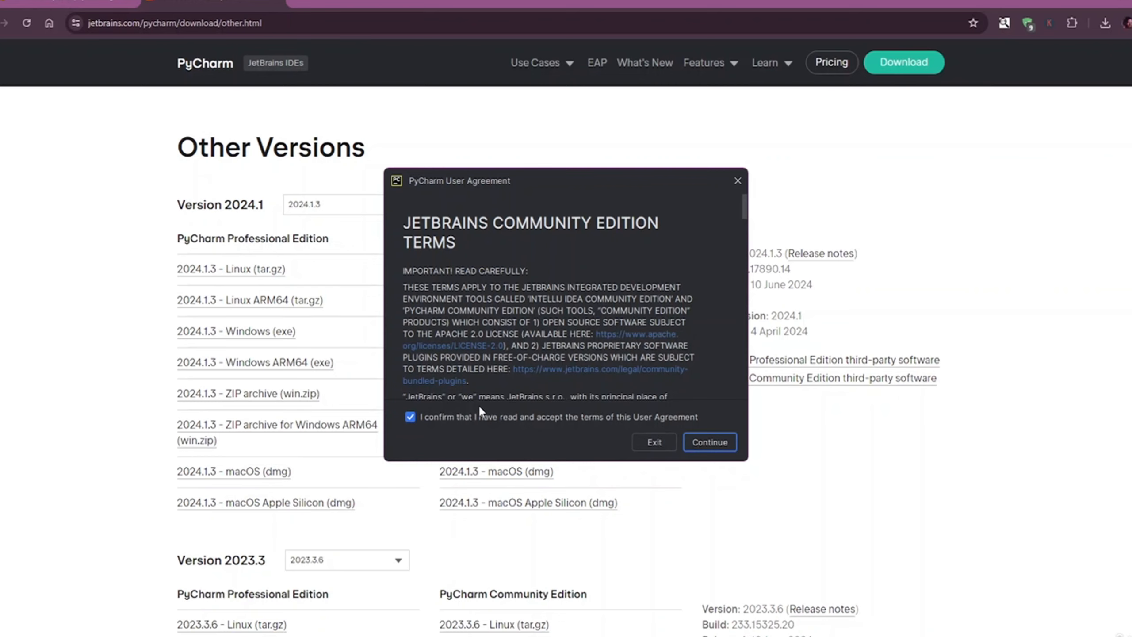
click(714, 443)
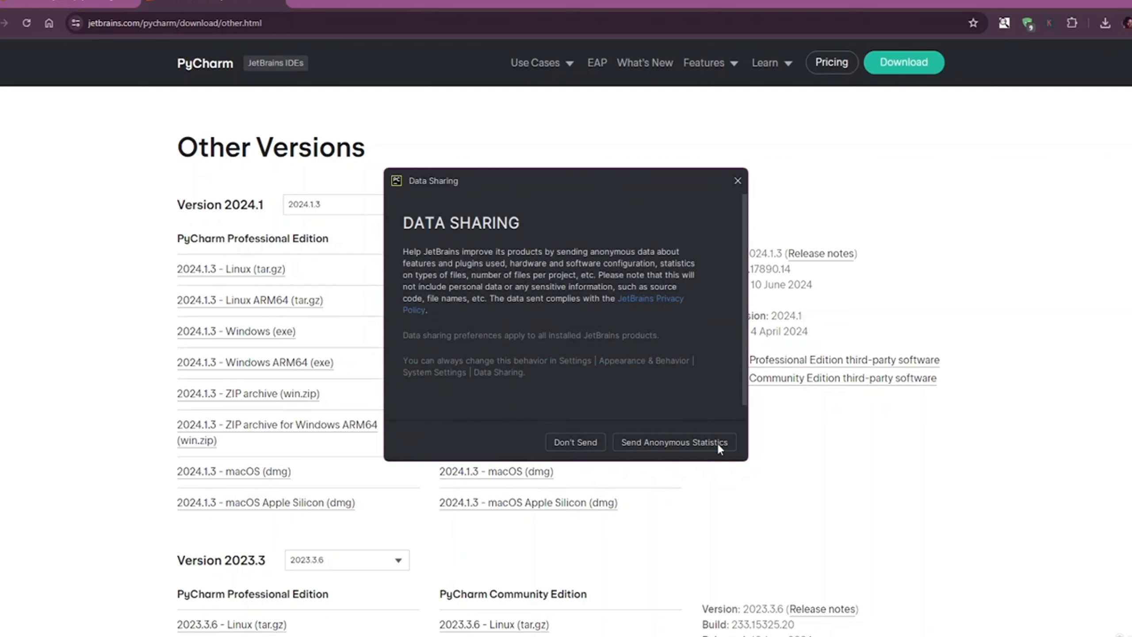
click(570, 444)
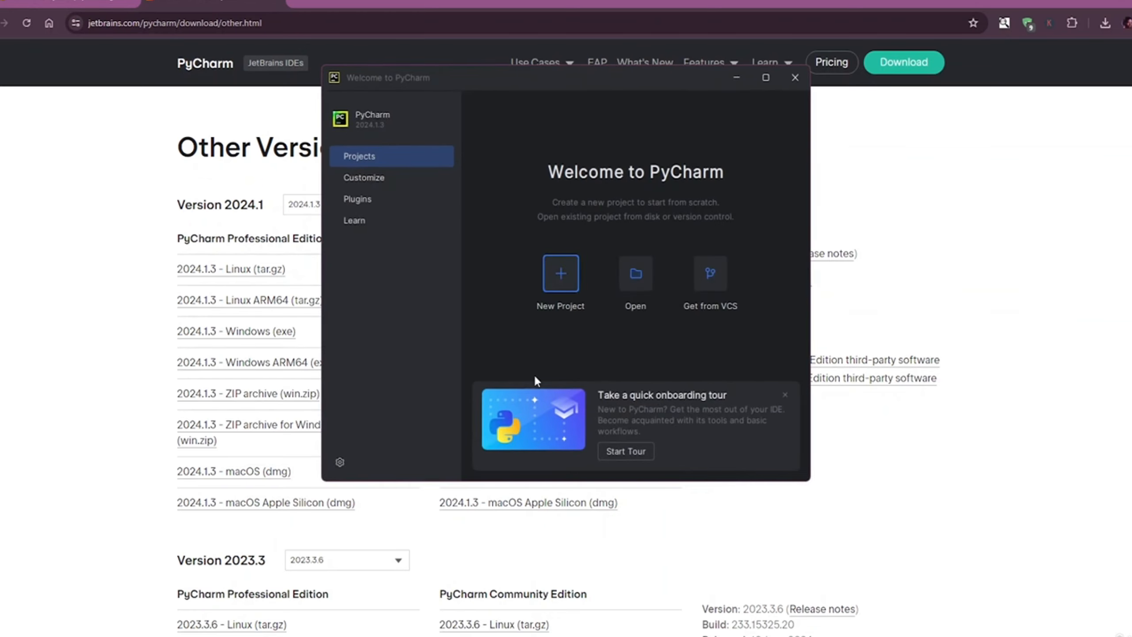
- Maximize the welcome window and look through the available themes in the Customize settings without changing the theme
click(766, 77)
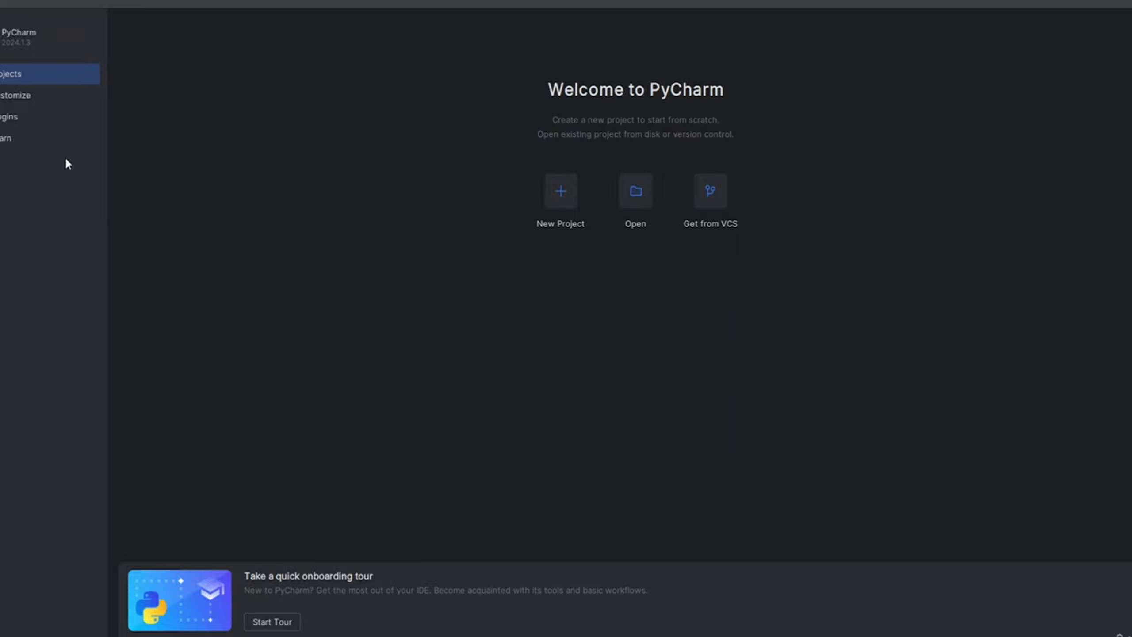
click(25, 96)
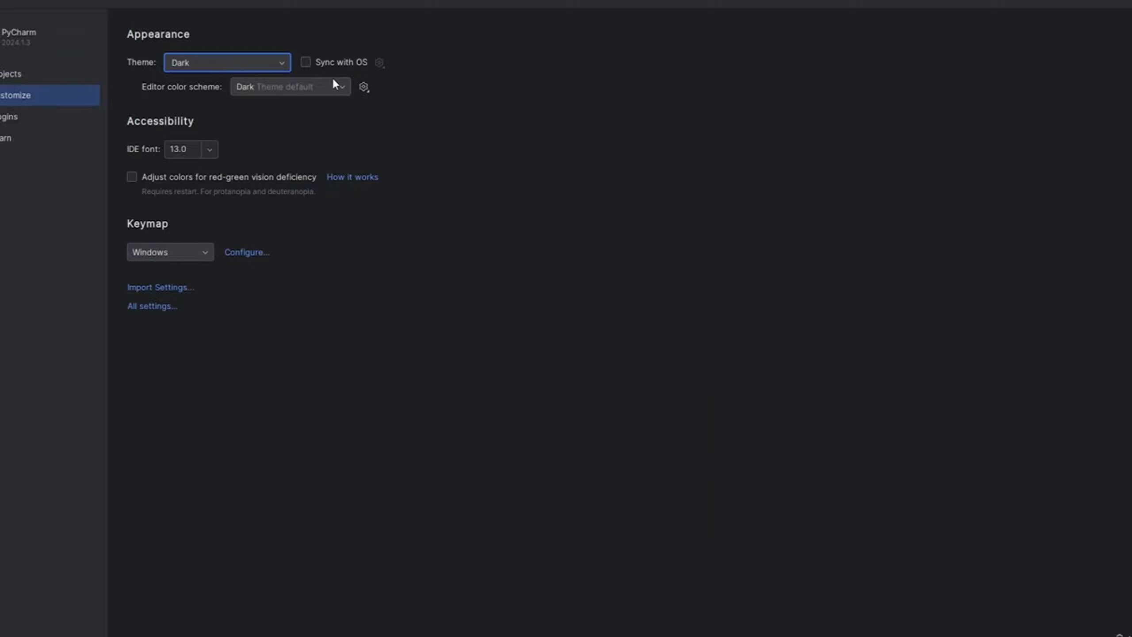
click(276, 70)
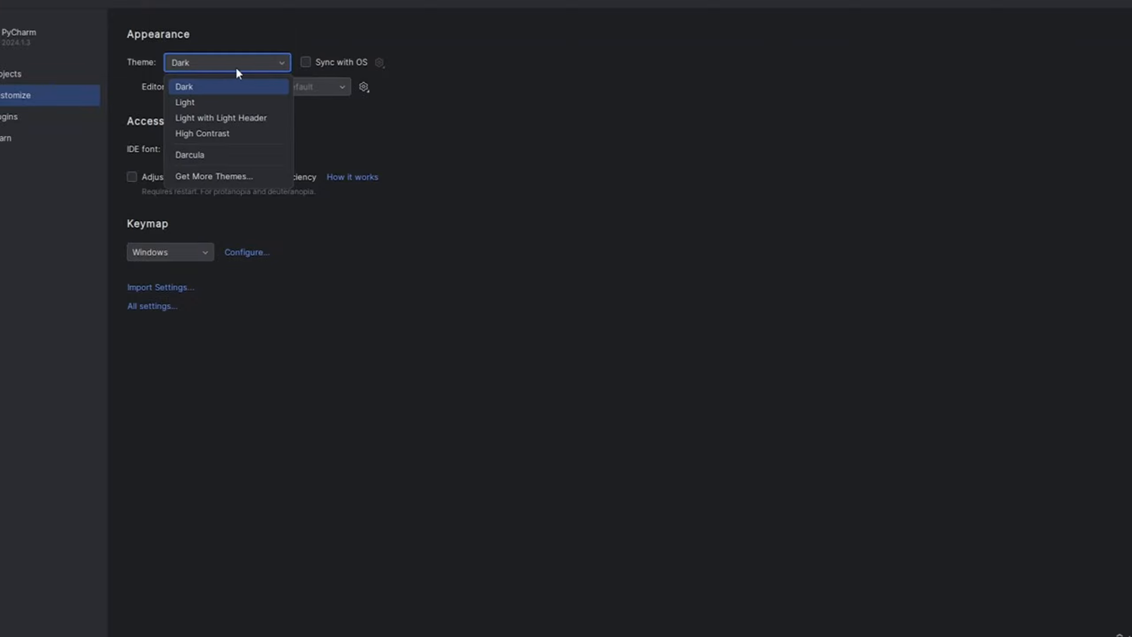
click(572, 89)
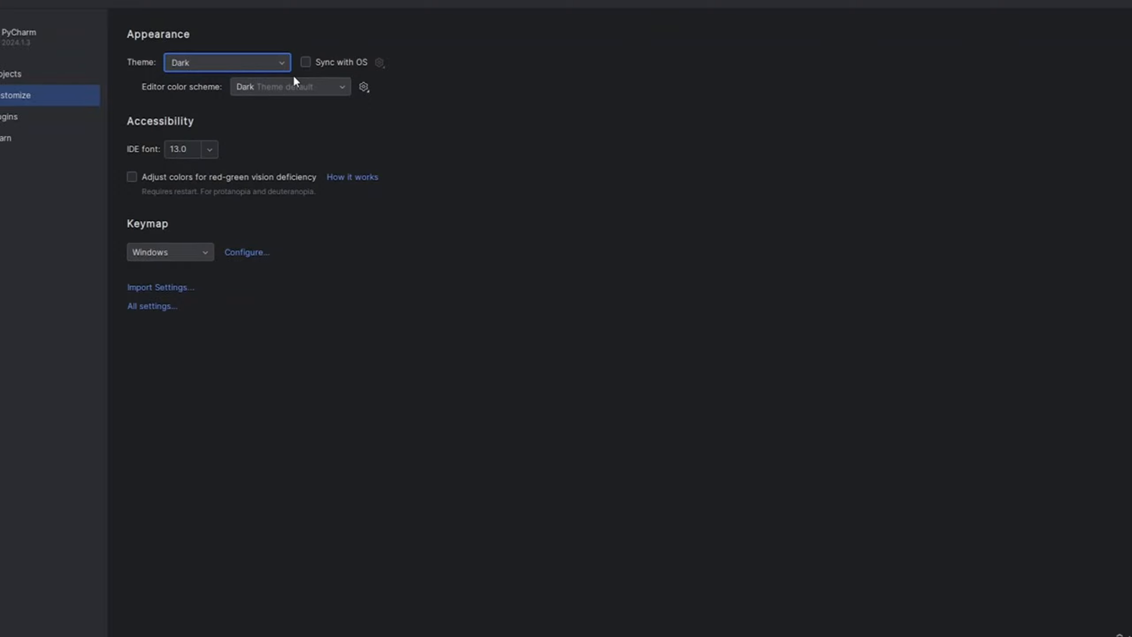
click(249, 62)
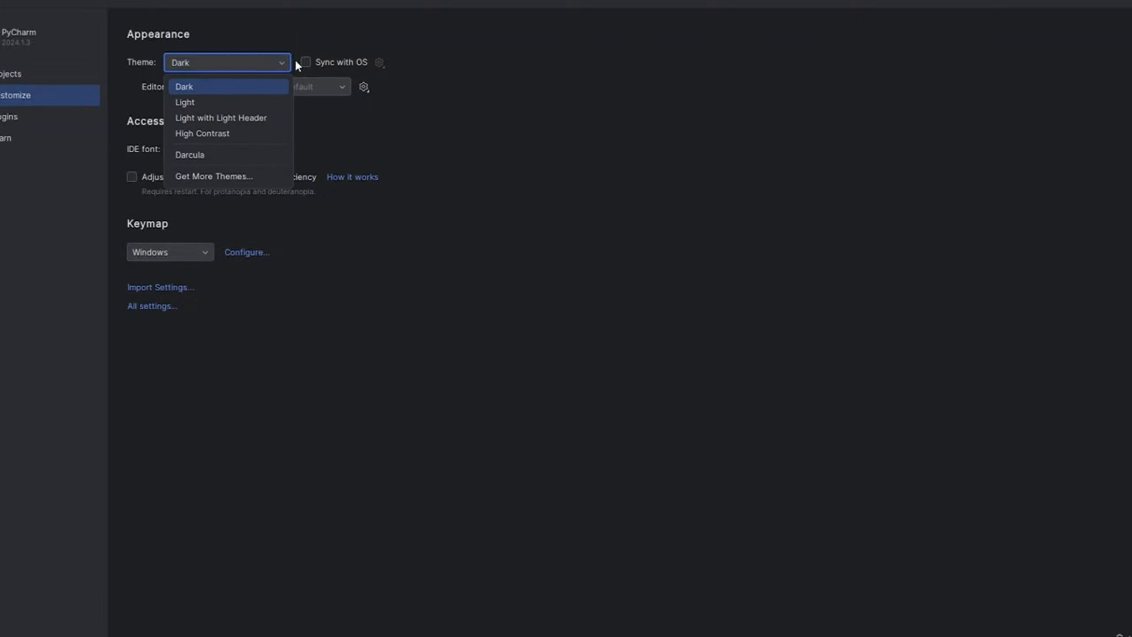
click(433, 74)
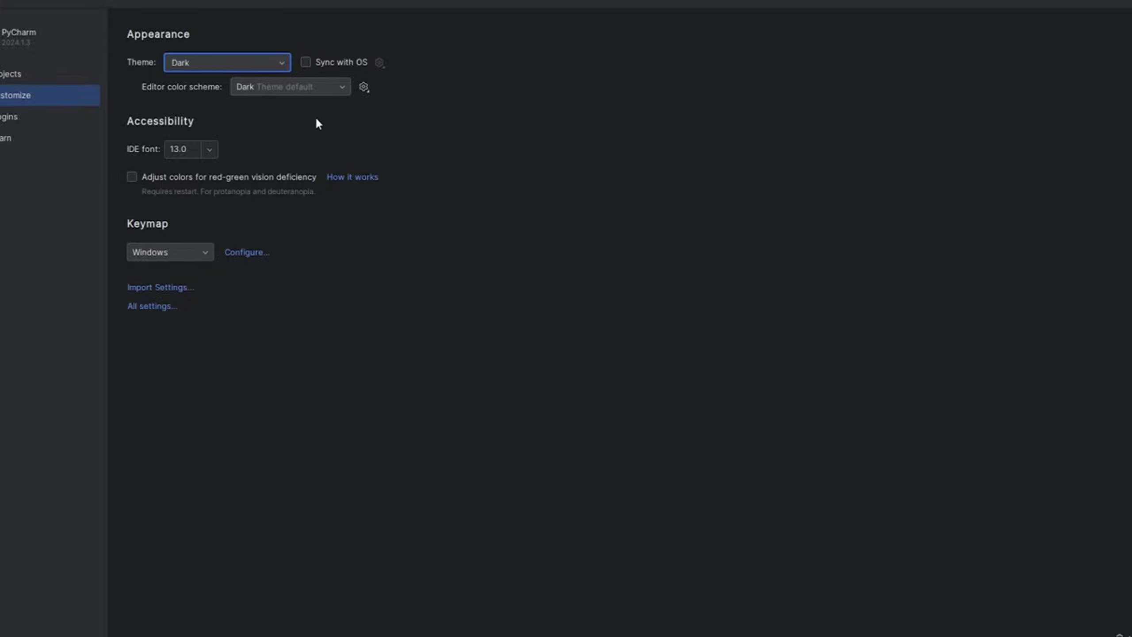
- Set the theme to sync with the OS, keeping the welcome window maximized
click(306, 62)
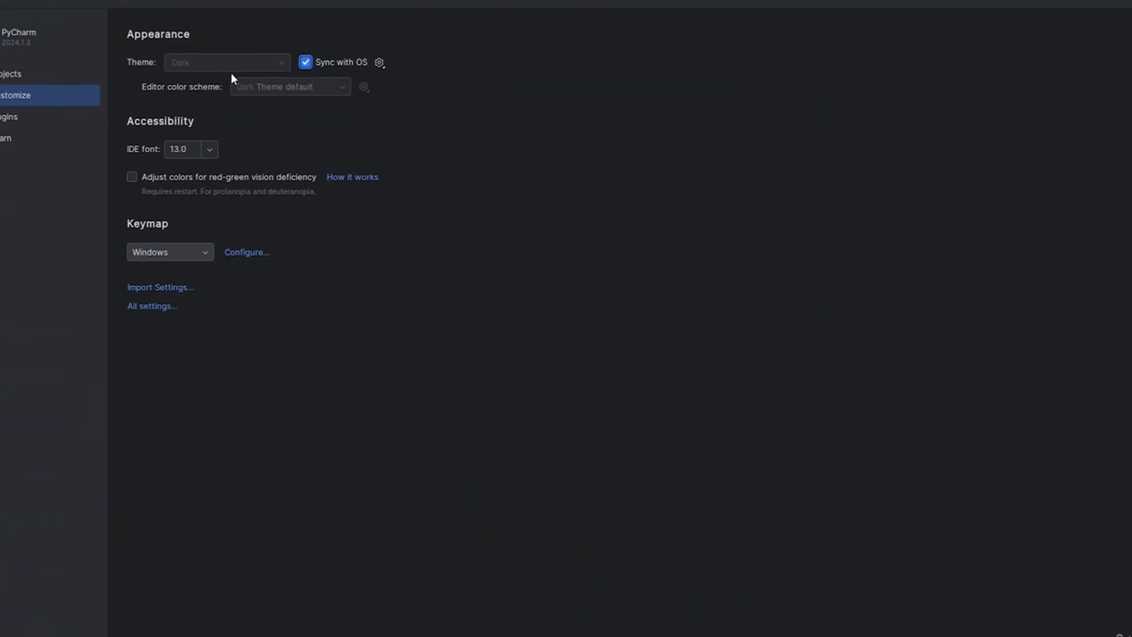
click(306, 63)
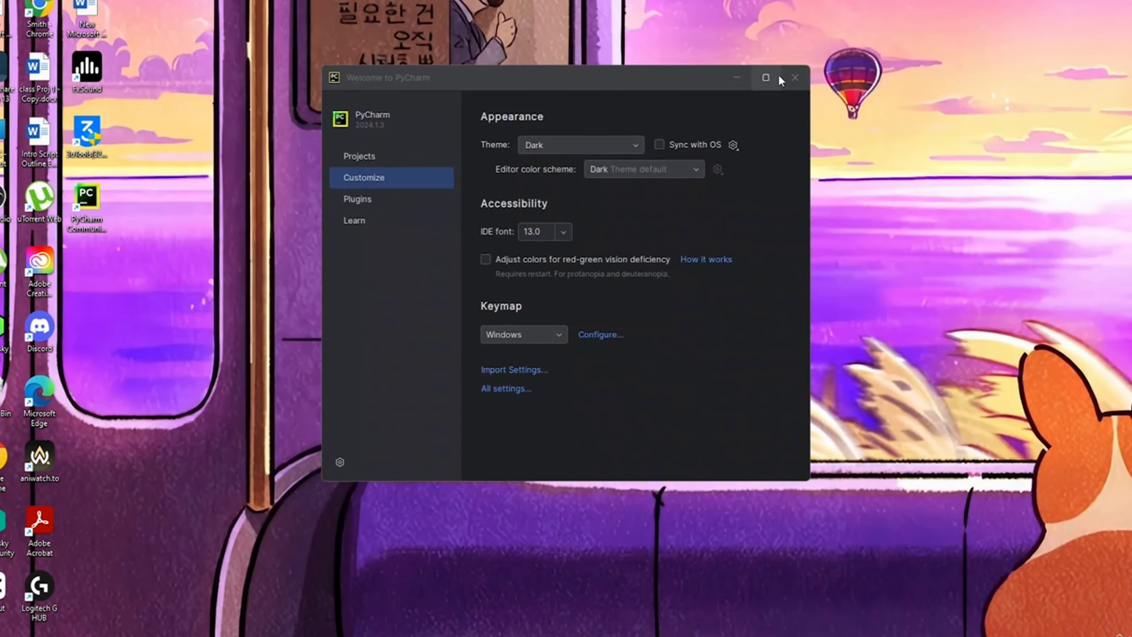
click(779, 78)
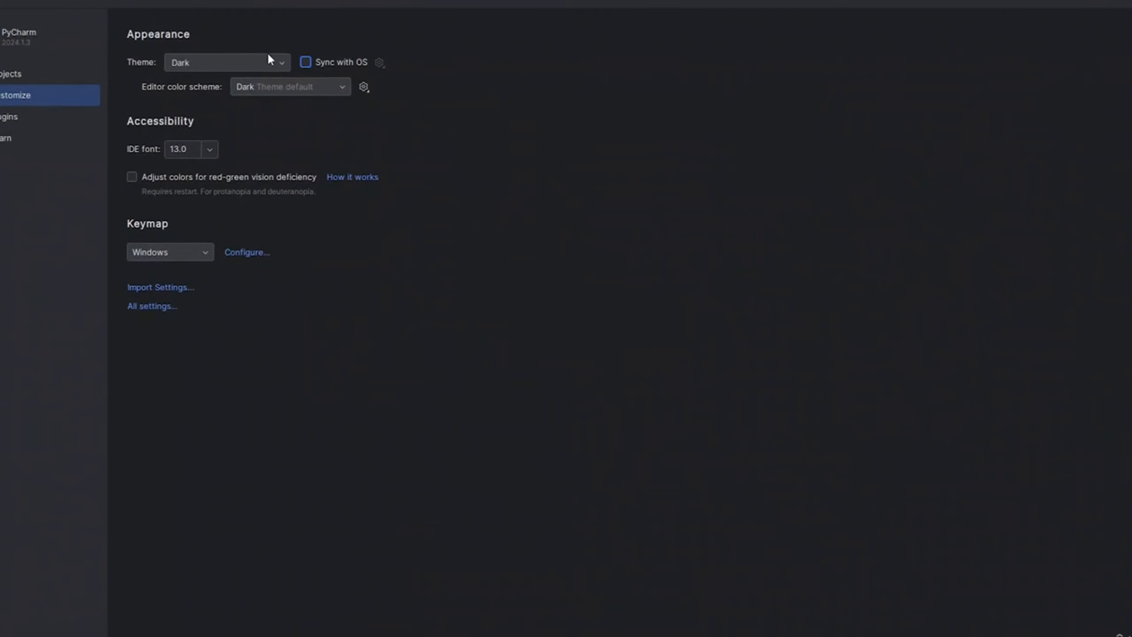
click(305, 62)
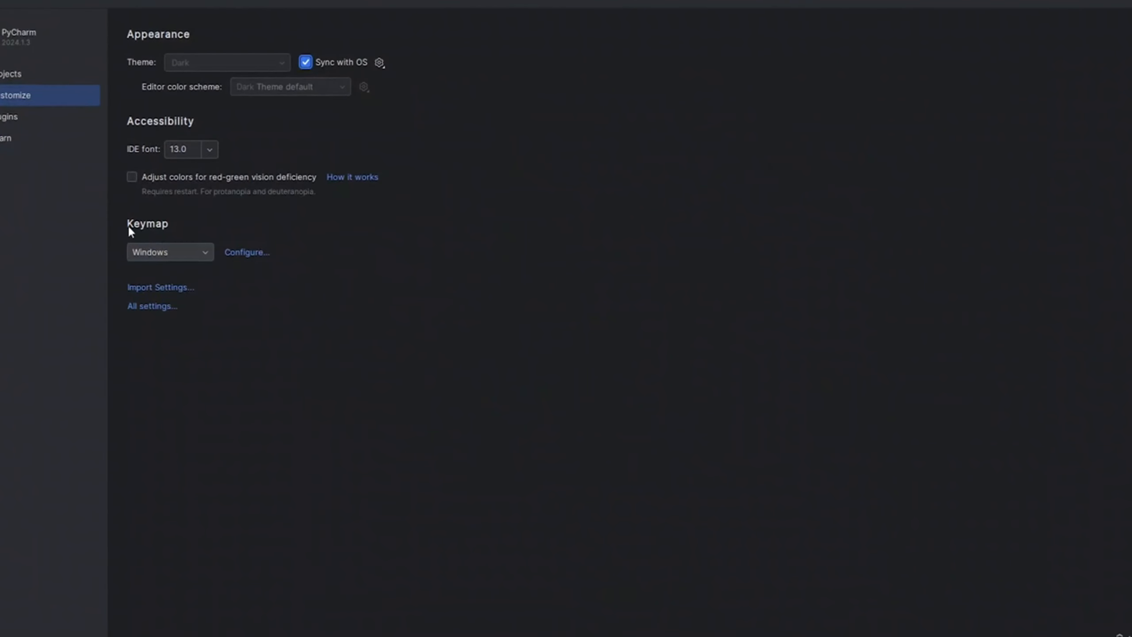
- View the available keymap choices and close the list with Windows still selected
click(200, 253)
click(181, 252)
click(184, 253)
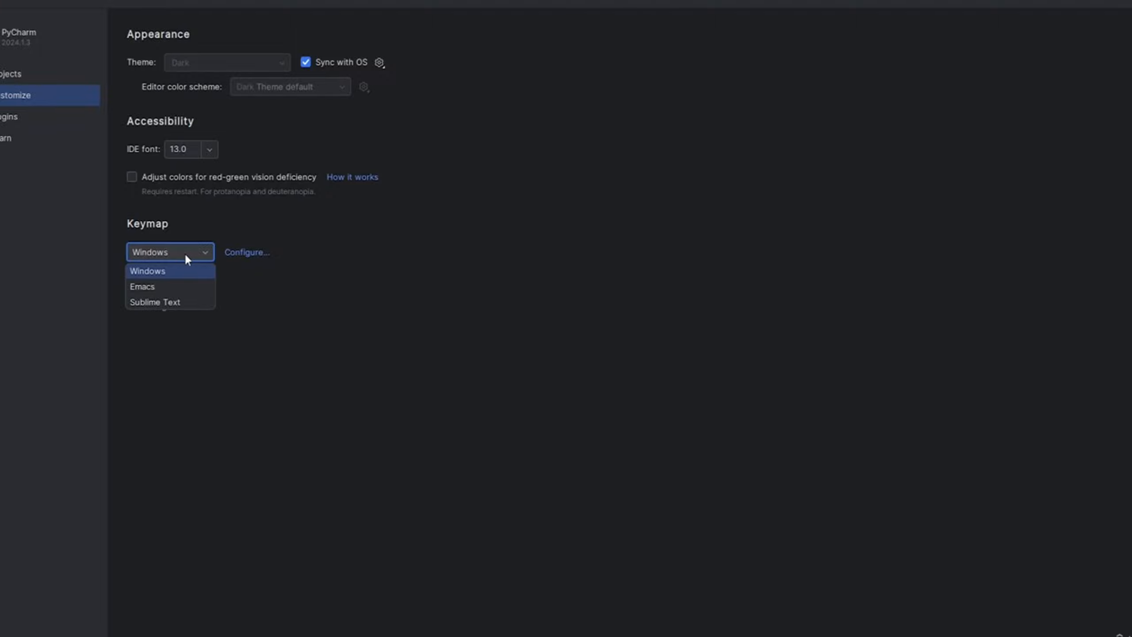
click(359, 231)
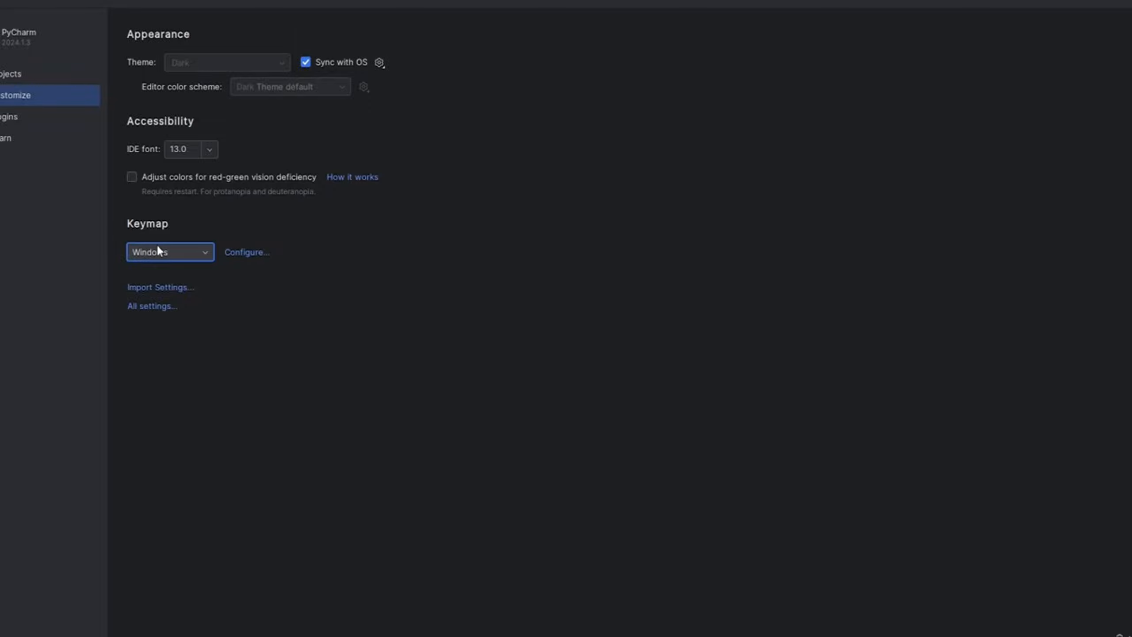
- Open the full settings and view the New UI and Menus and Toolbars pages under Appearance & Behavior
click(144, 307)
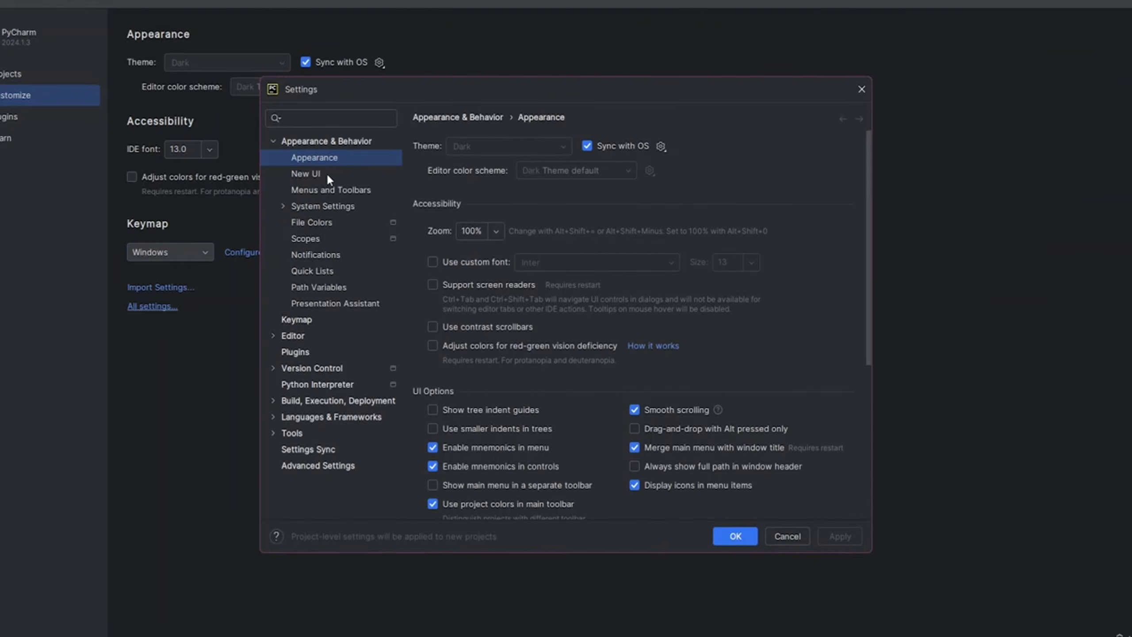
click(313, 174)
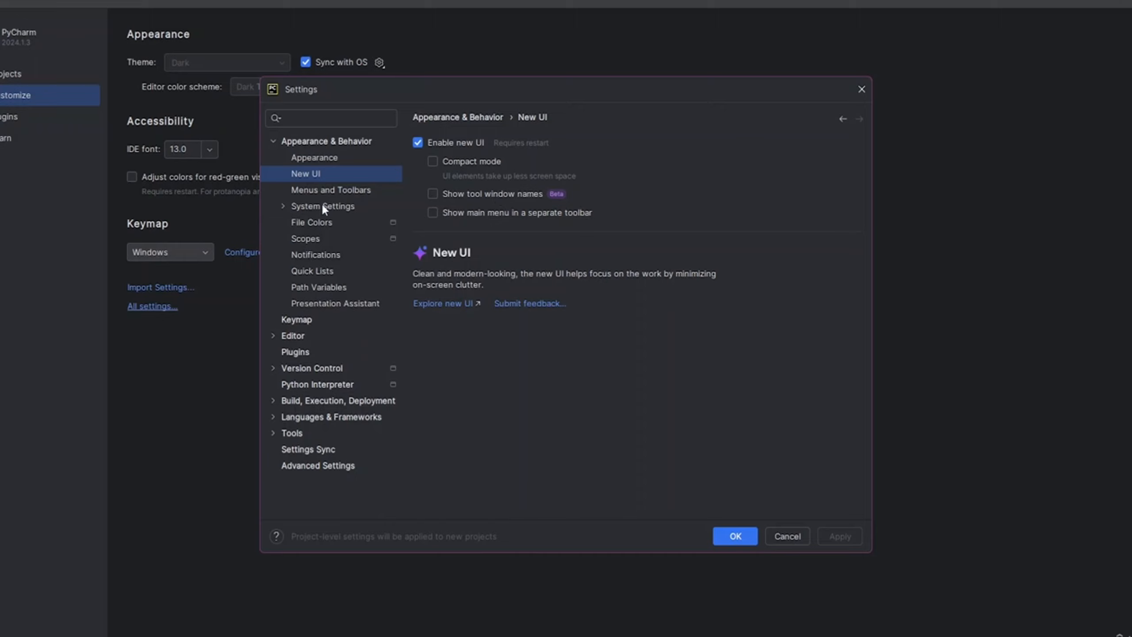
click(328, 191)
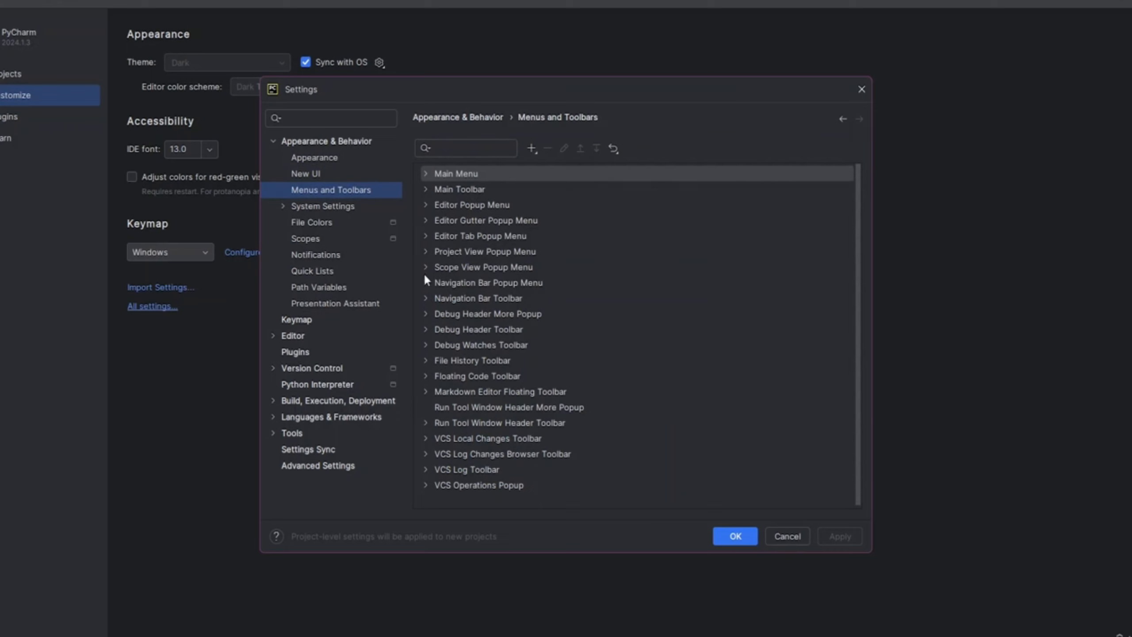
- Examine the options in Advanced Settings, including the Debugger, Editor Tabs, Find/Replace, IDE and Markdown sections
click(321, 471)
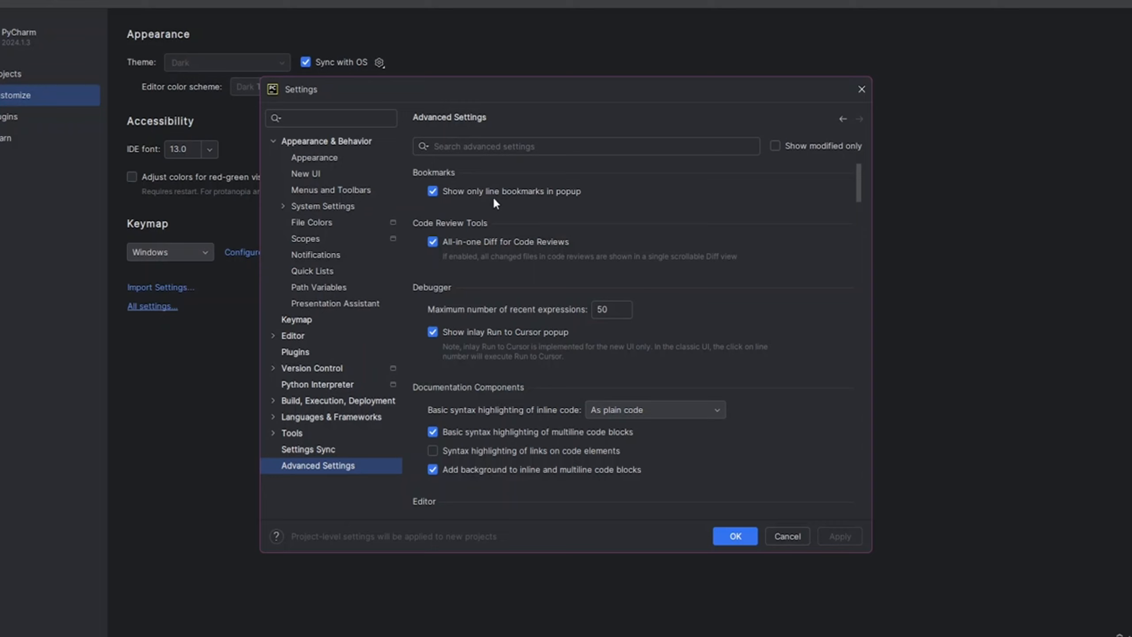
scroll(493, 274, down, 1)
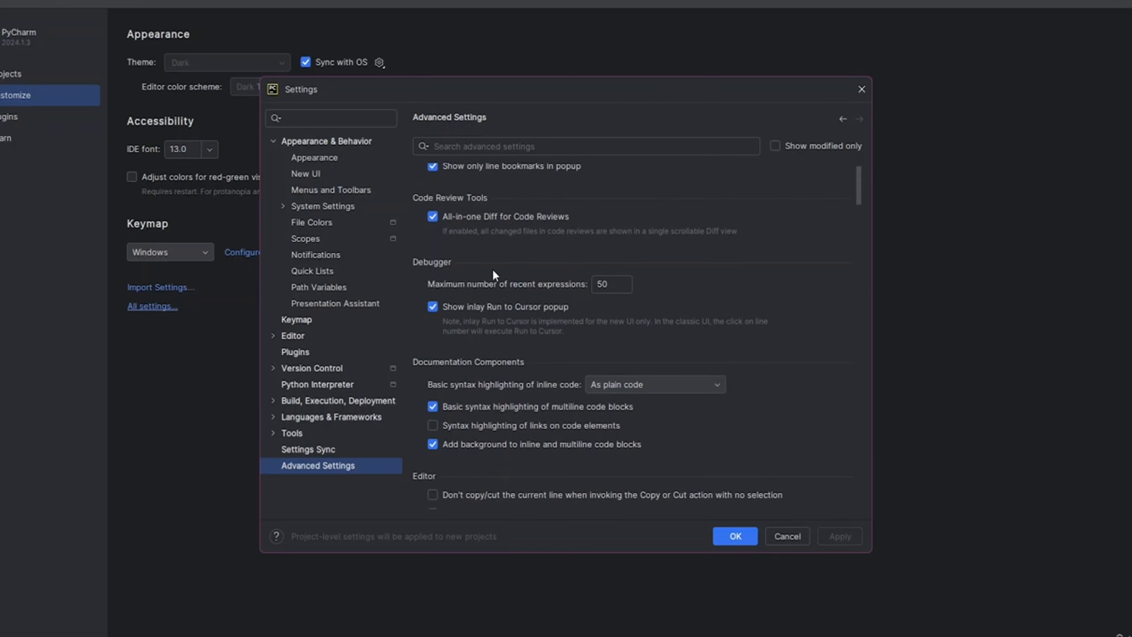
scroll(493, 273, down, 7)
scroll(476, 280, down, 10)
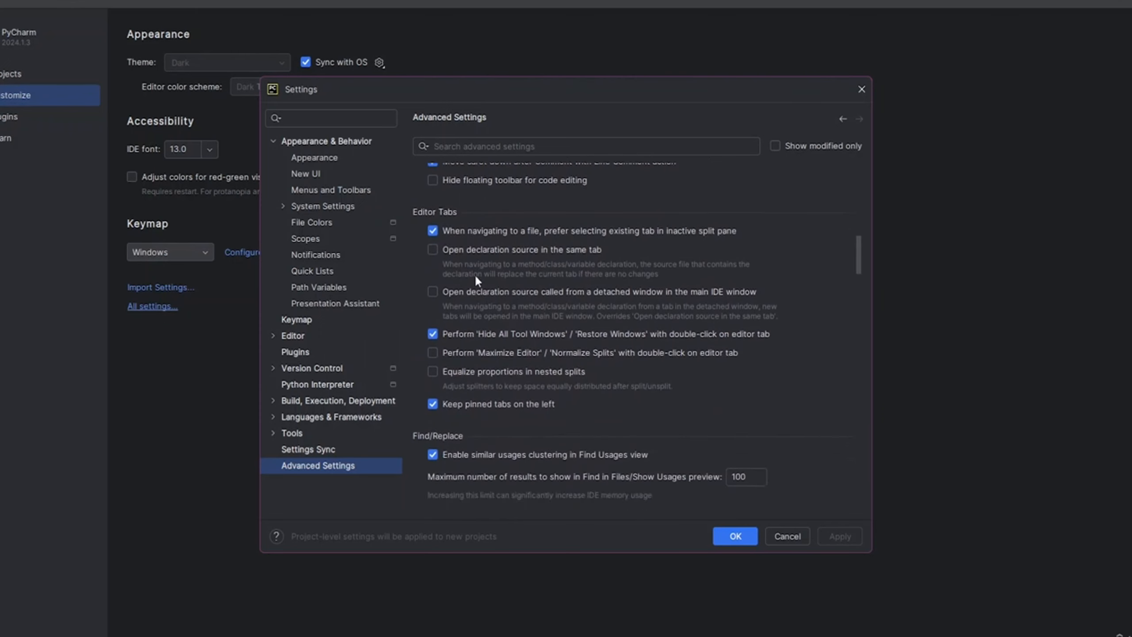
scroll(476, 279, down, 9)
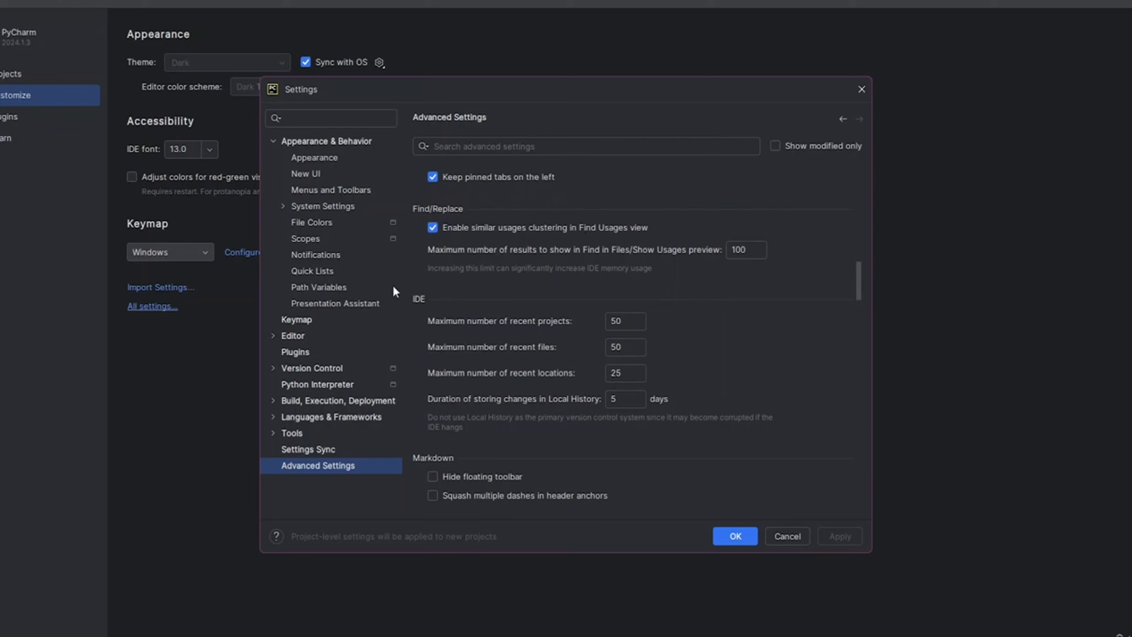
scroll(533, 373, down, 3)
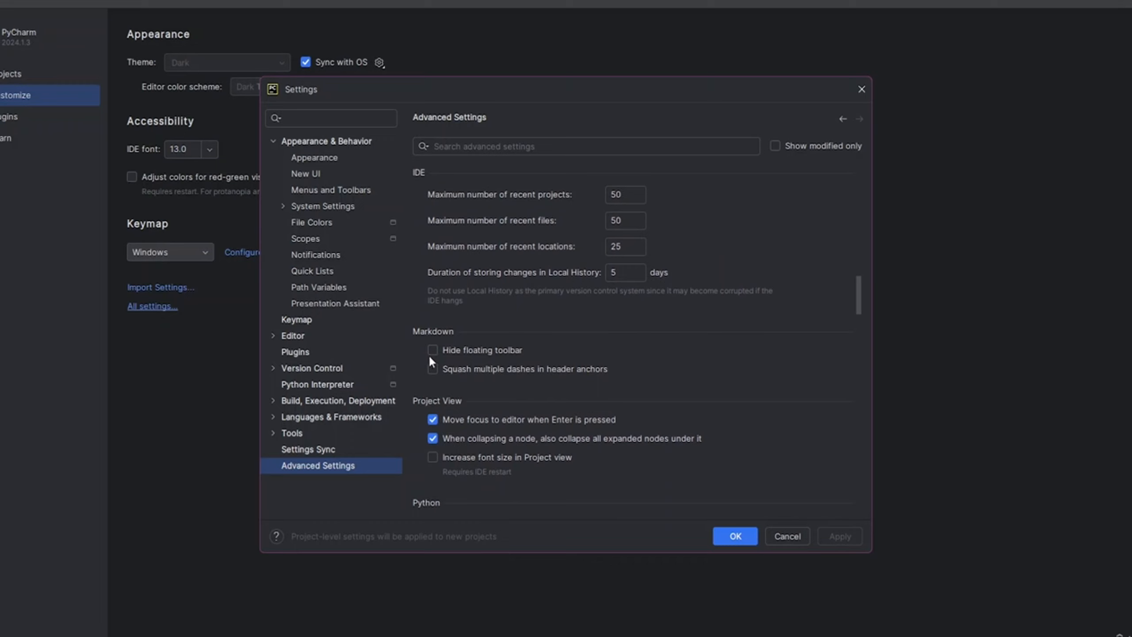
scroll(431, 358, down, 5)
scroll(431, 361, up, 3)
- Review the Keymap, Tools and Languages & Frameworks settings, including the Django page, and cancel out of the settings
click(294, 321)
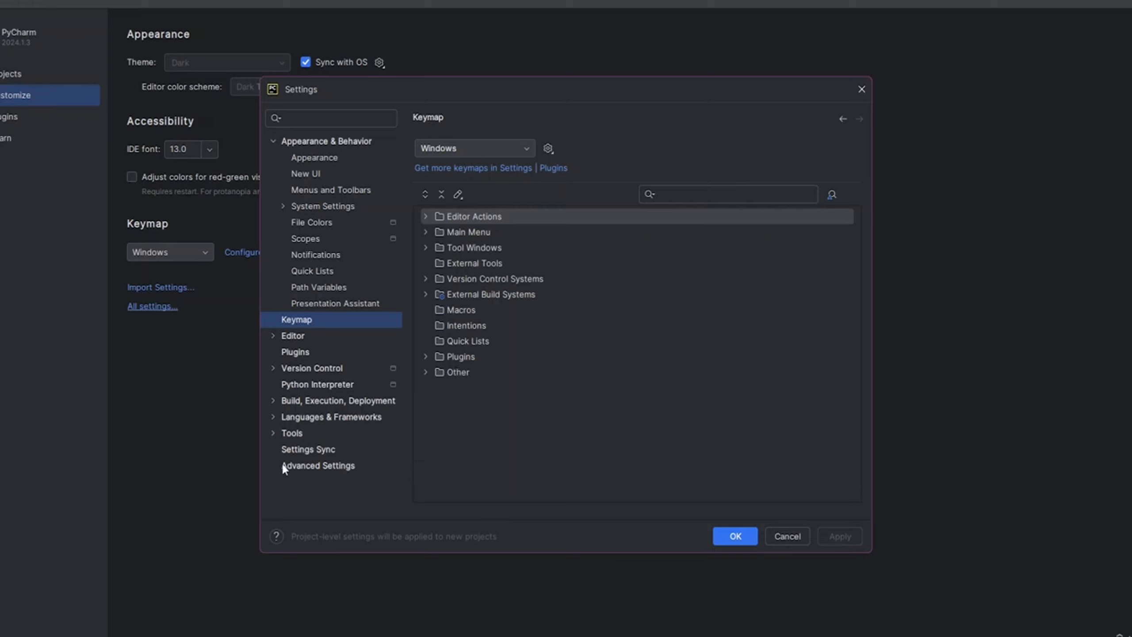
click(298, 437)
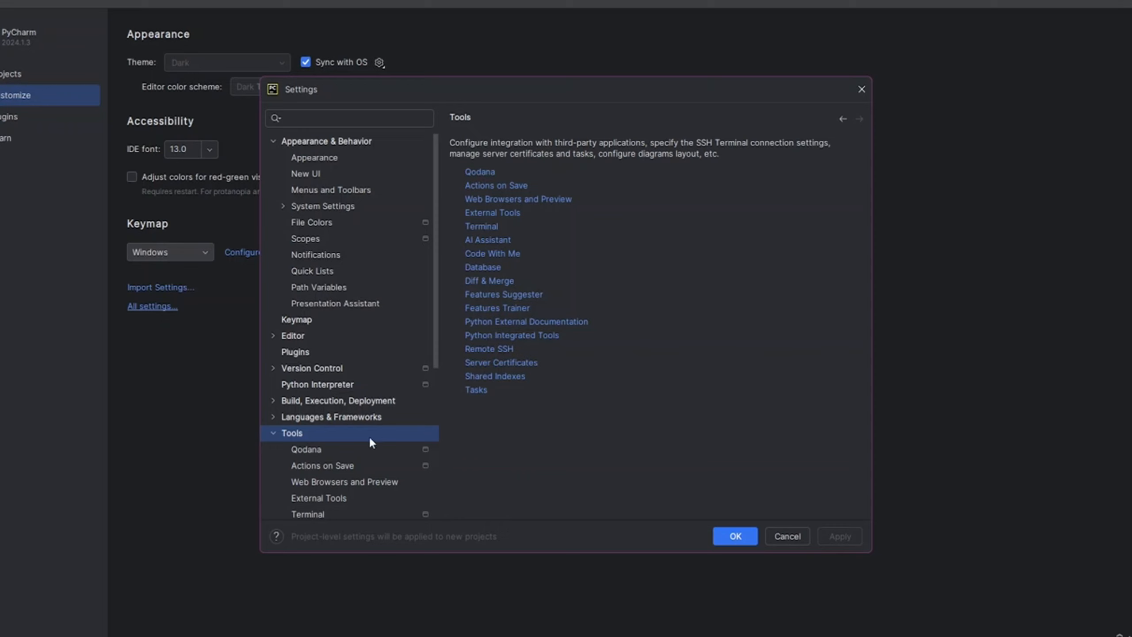
click(370, 413)
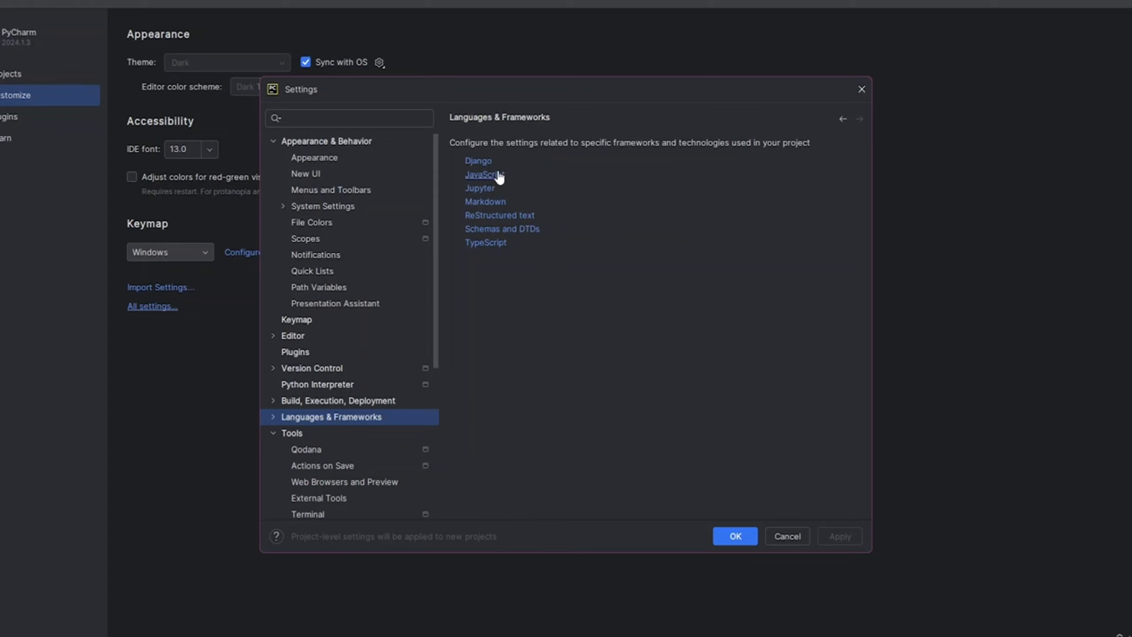
click(479, 162)
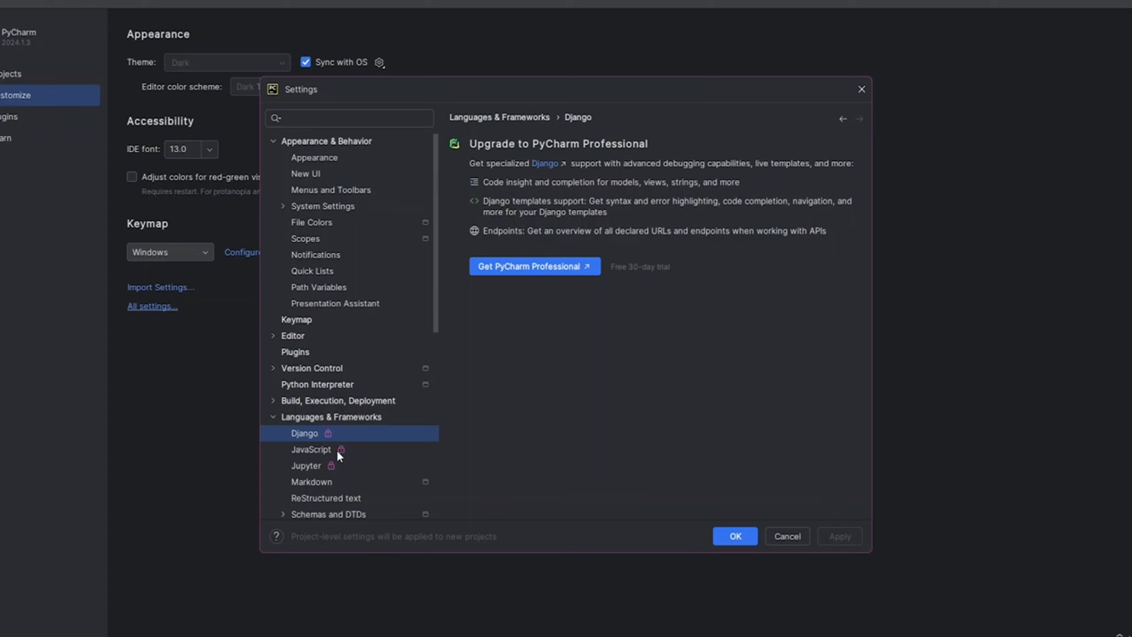
scroll(337, 453, down, 3)
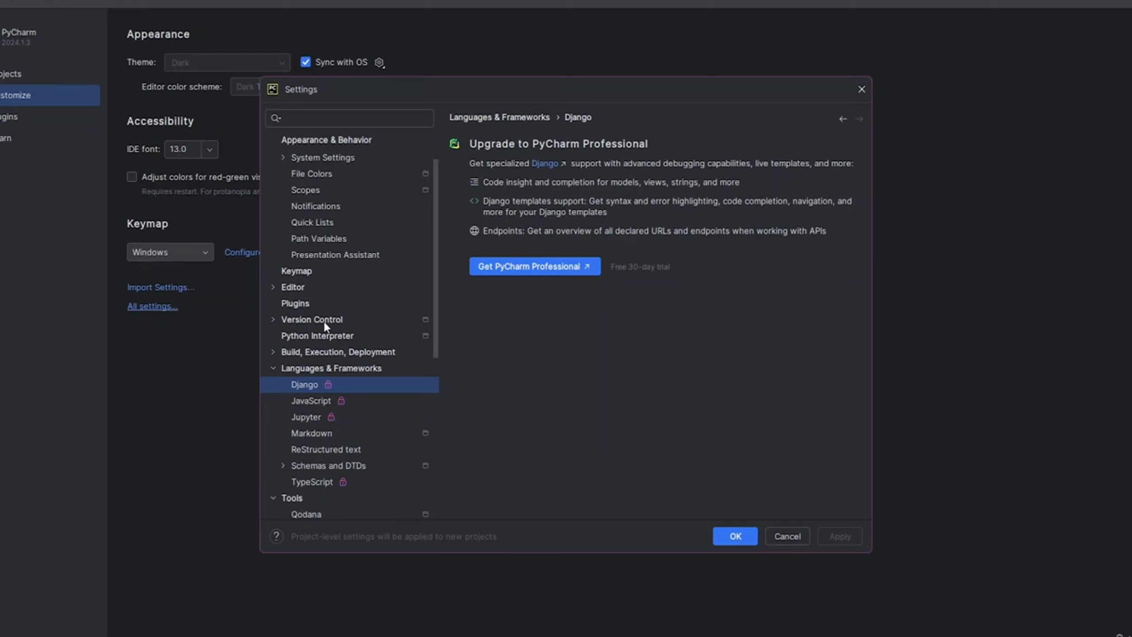
click(800, 534)
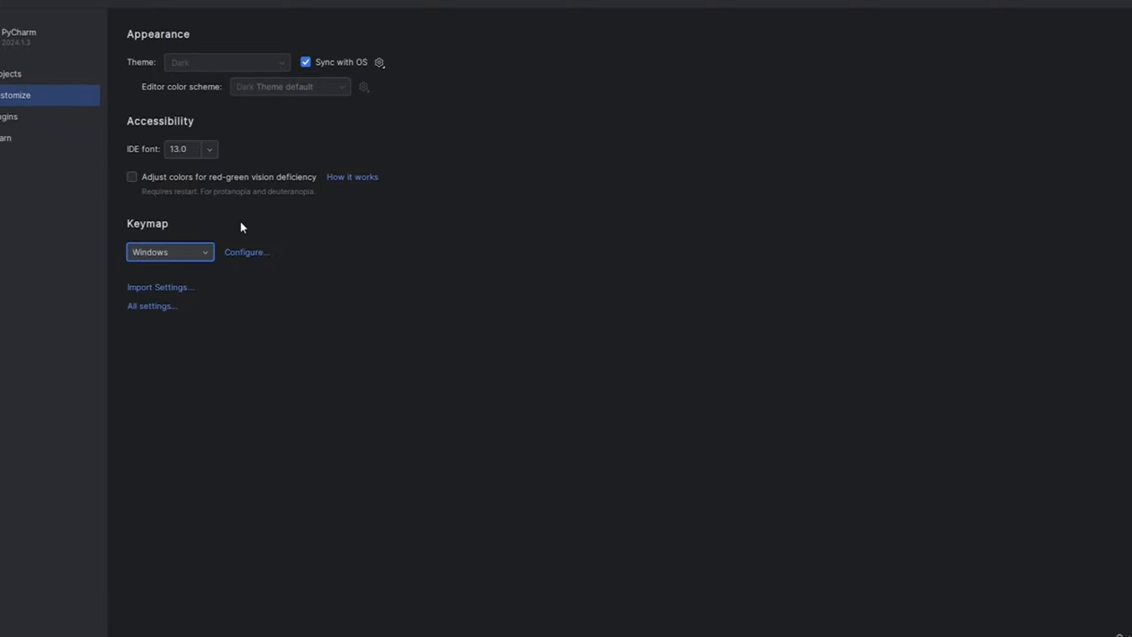
- Start a new project from the Projects page and select the folder path after the drive letter in its location
click(15, 78)
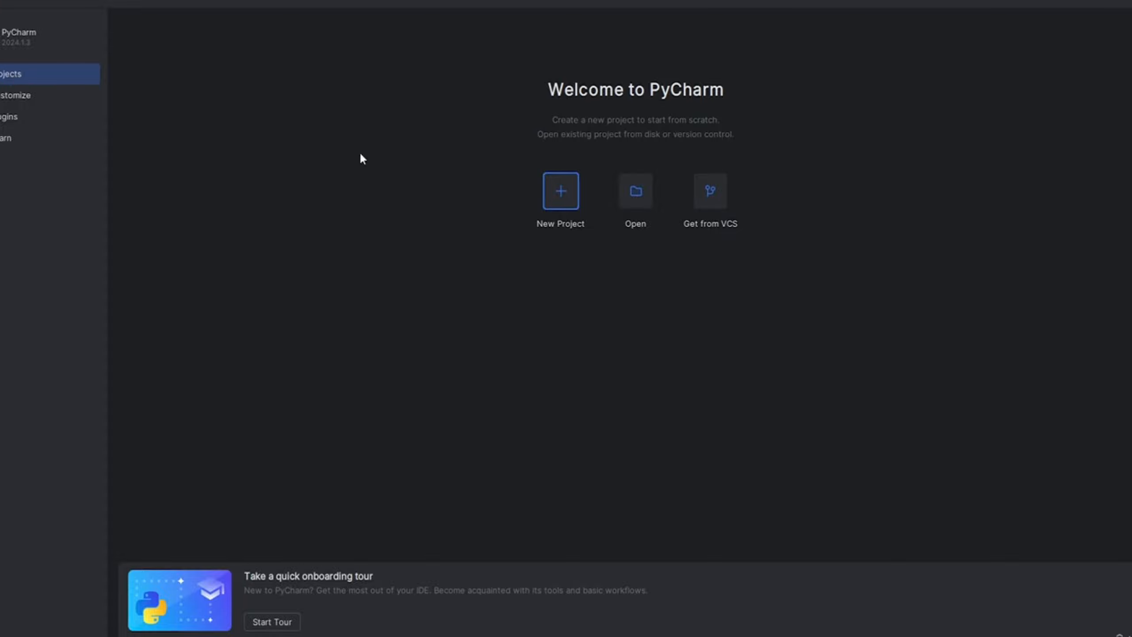
click(556, 204)
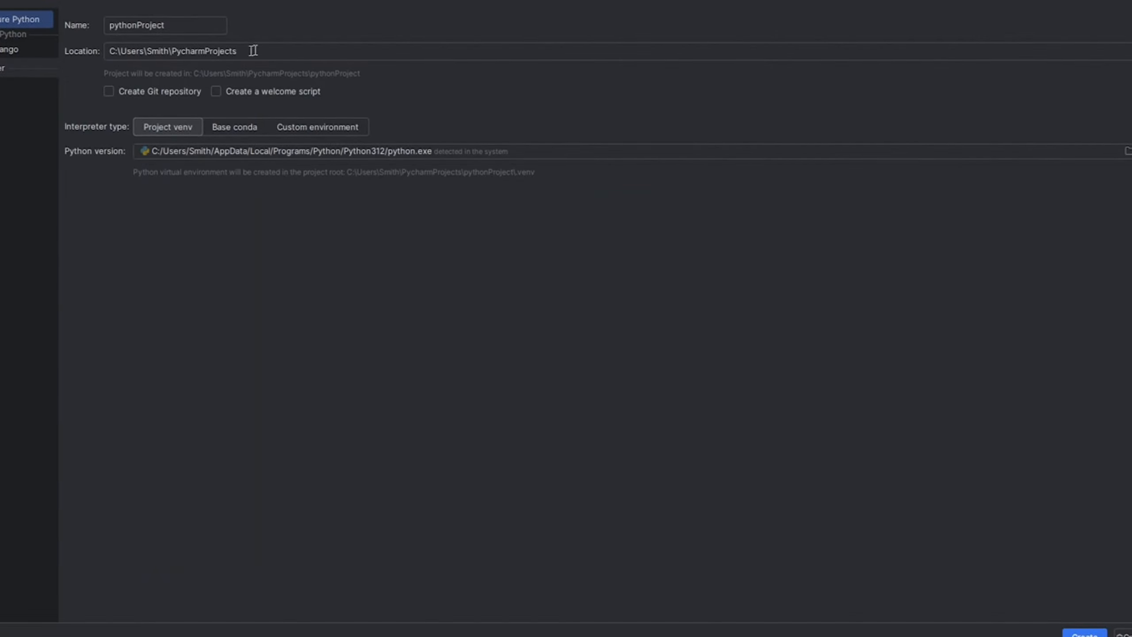
click(308, 51)
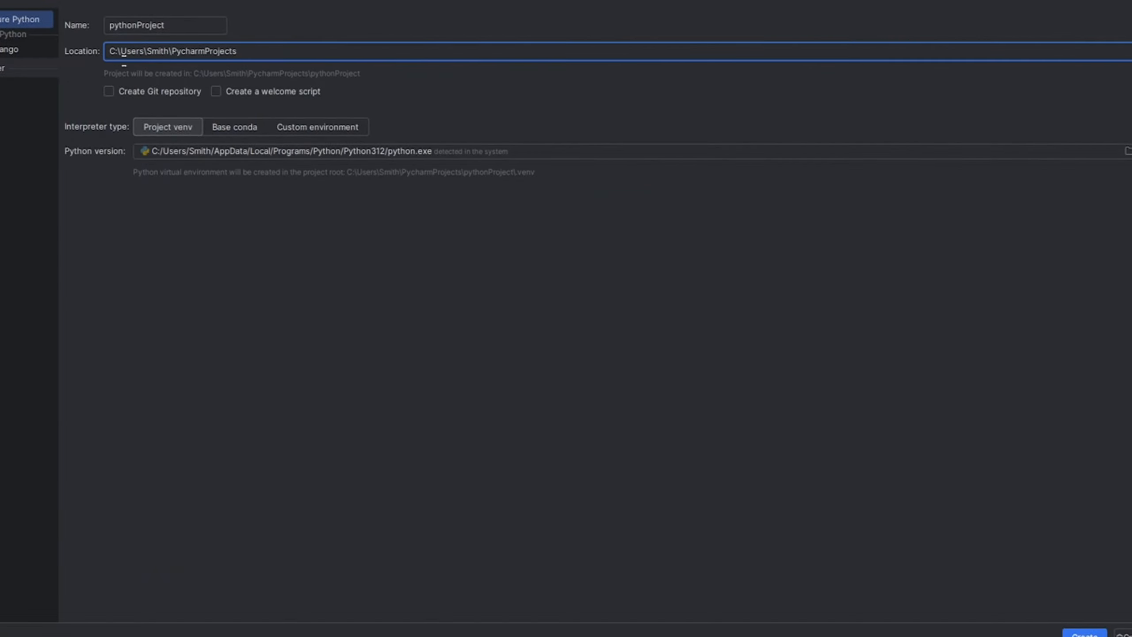
drag(121, 55, 256, 69)
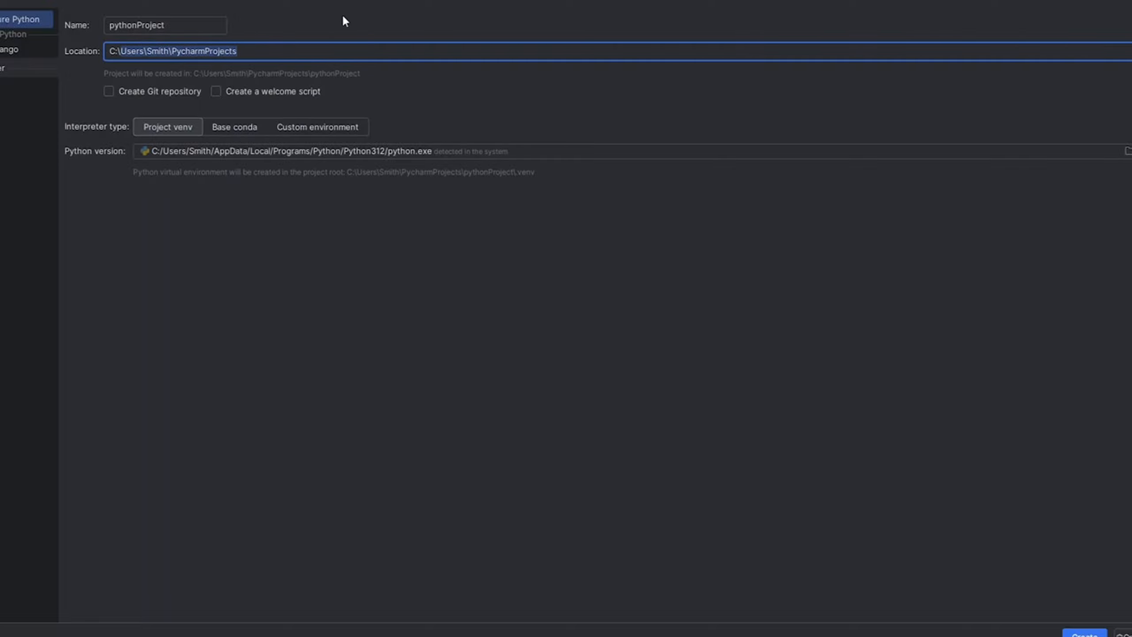